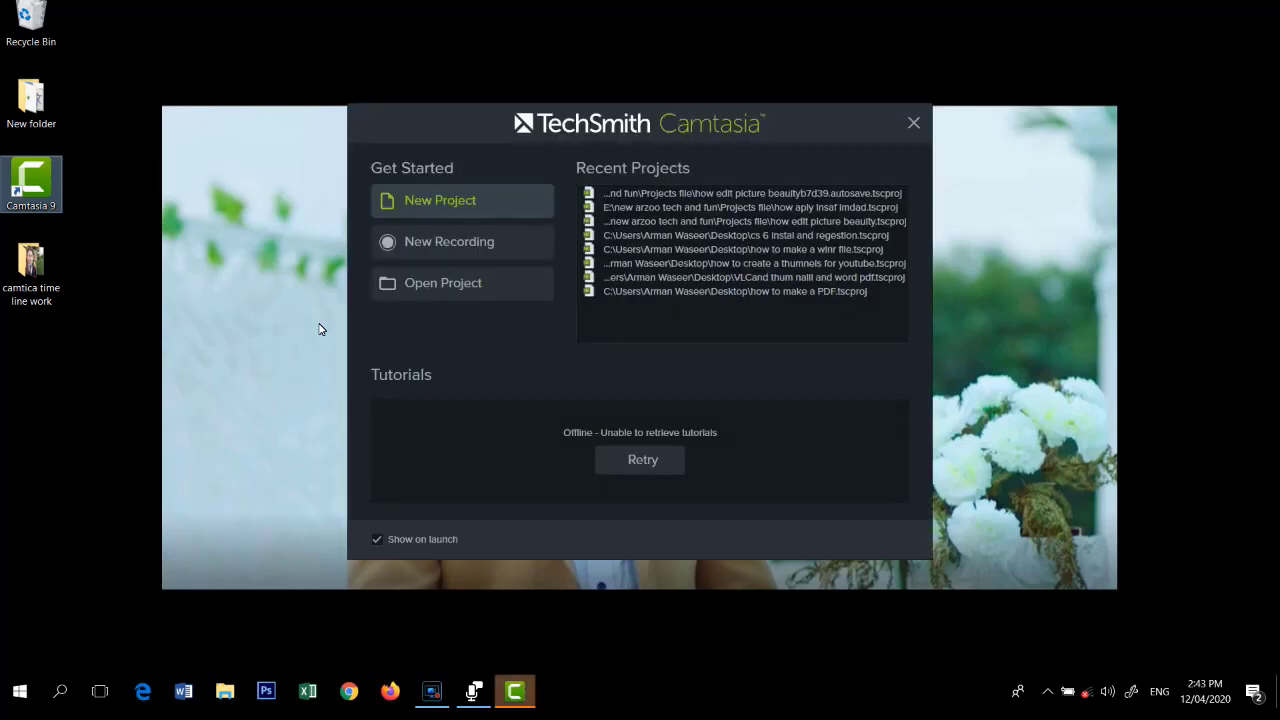
Create a new project and import the video "arzoo tech and fun intoro" from the camtica time line work folder.
{"action": "left_click", "coordinate": [418, 201]}
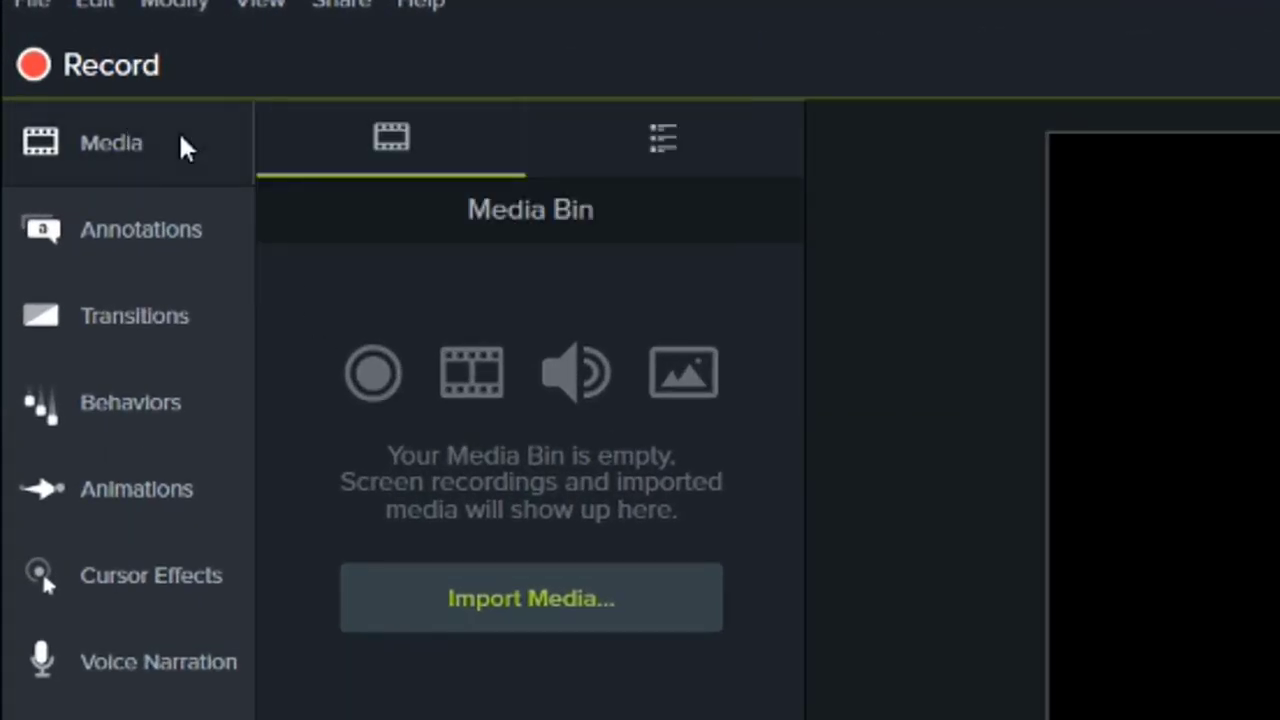
{"action": "left_click", "coordinate": [172, 156]}
{"action": "left_click", "coordinate": [491, 600]}
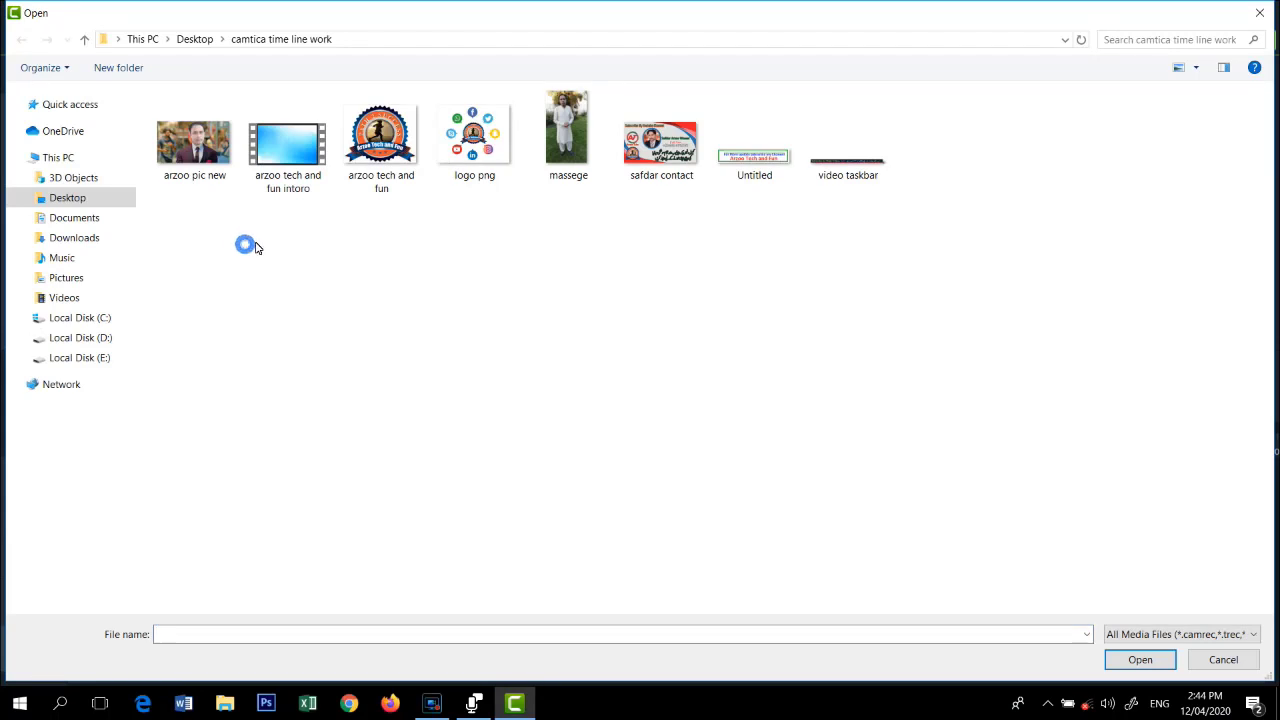
{"action": "left_click", "coordinate": [291, 188]}
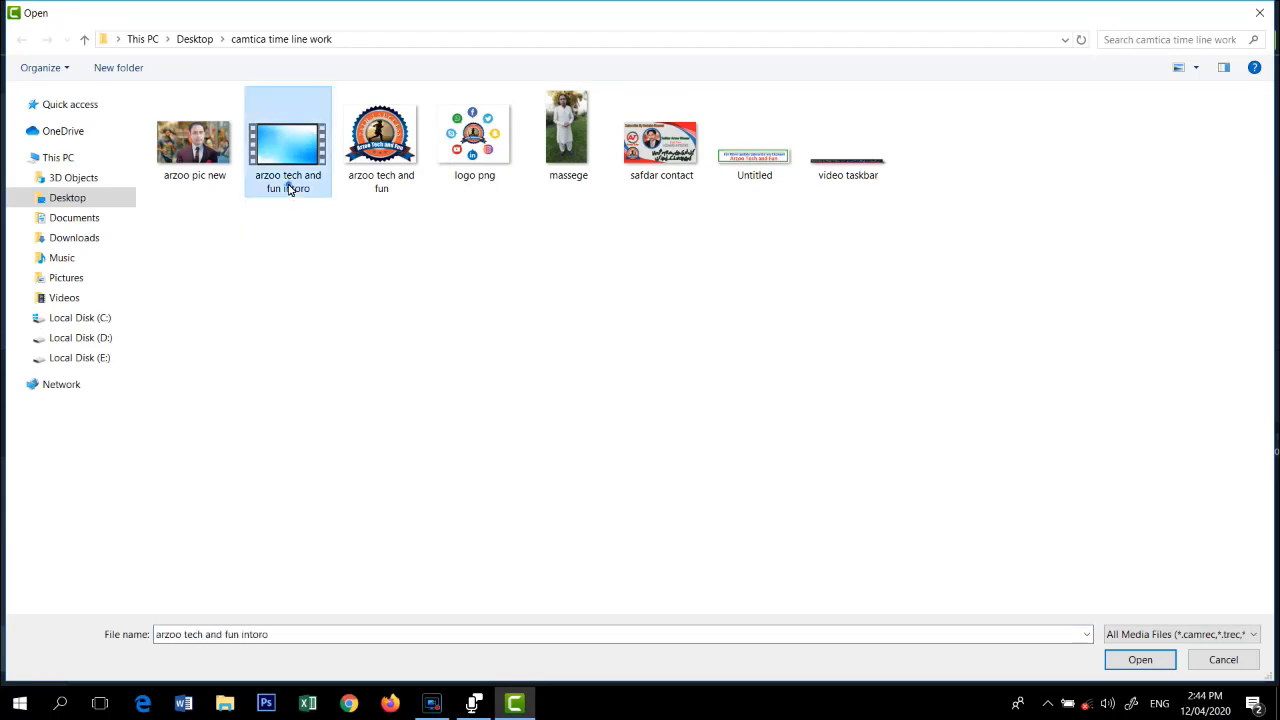
{"action": "left_click", "coordinate": [1138, 659]}
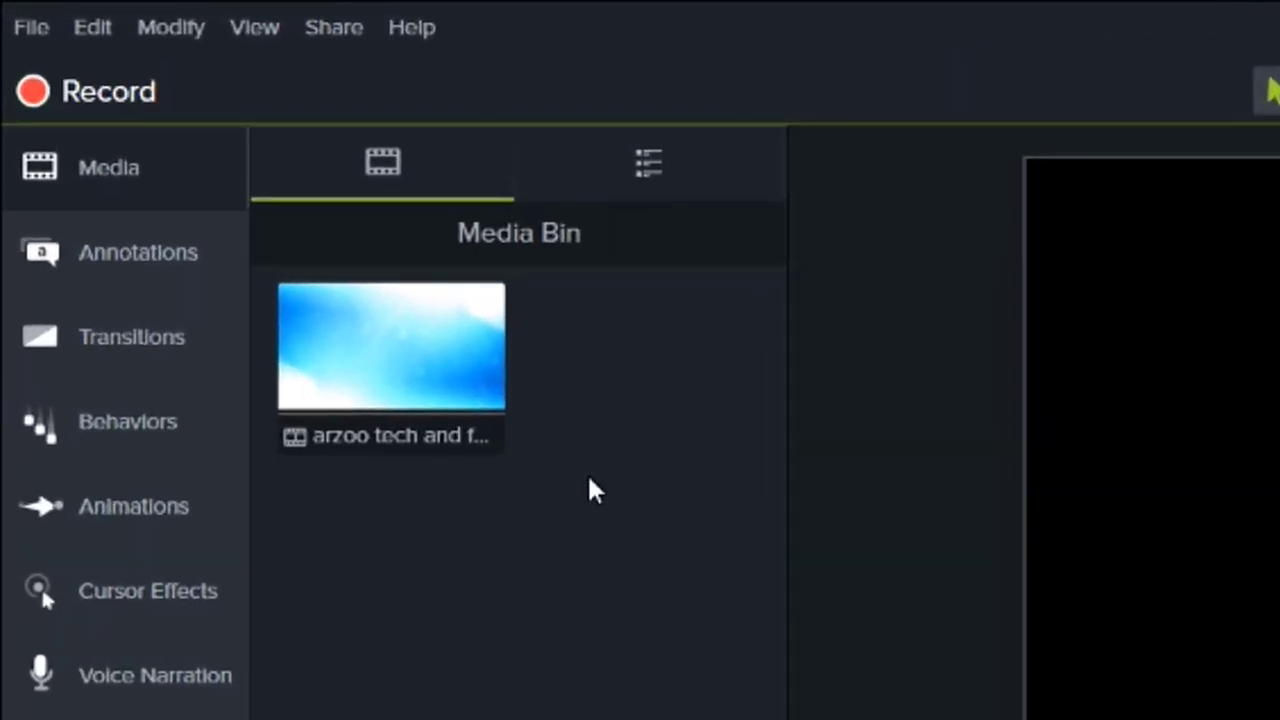
Import all the remaining files of the camtica time line work folder into the Media Bin, leaving out the intro video.
{"action": "right_click", "coordinate": [596, 438]}
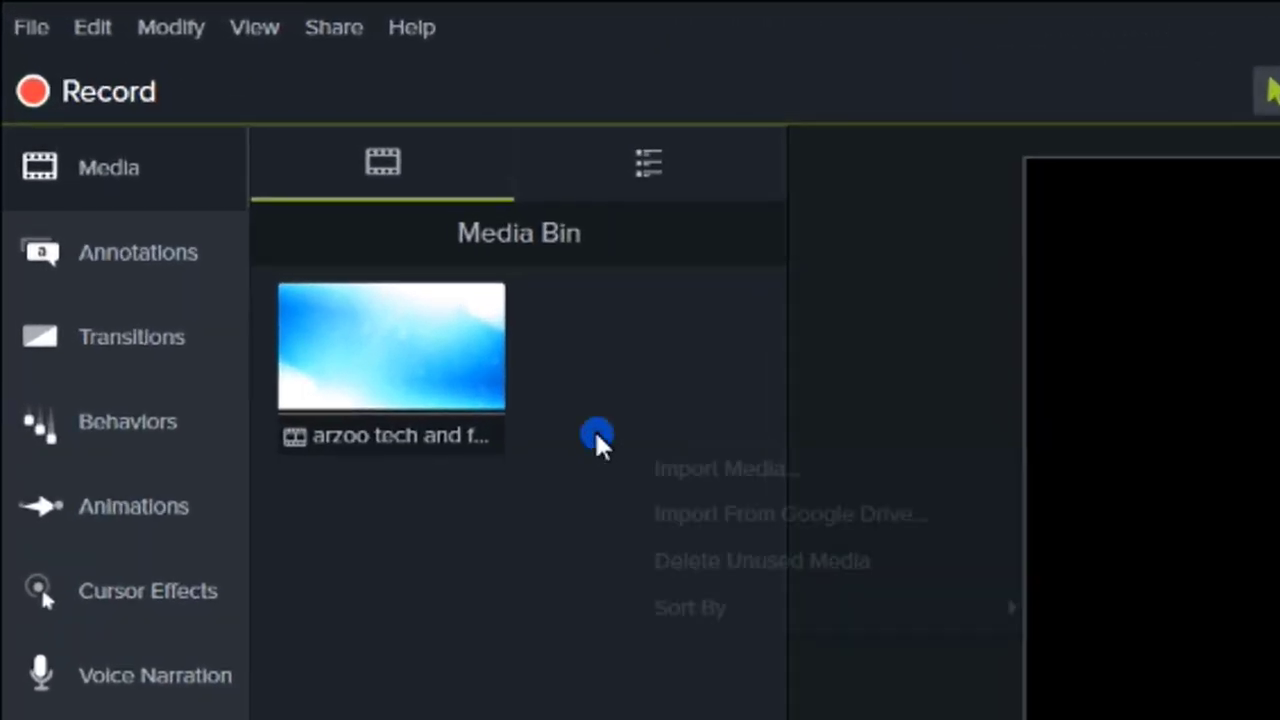
{"action": "left_click", "coordinate": [657, 470]}
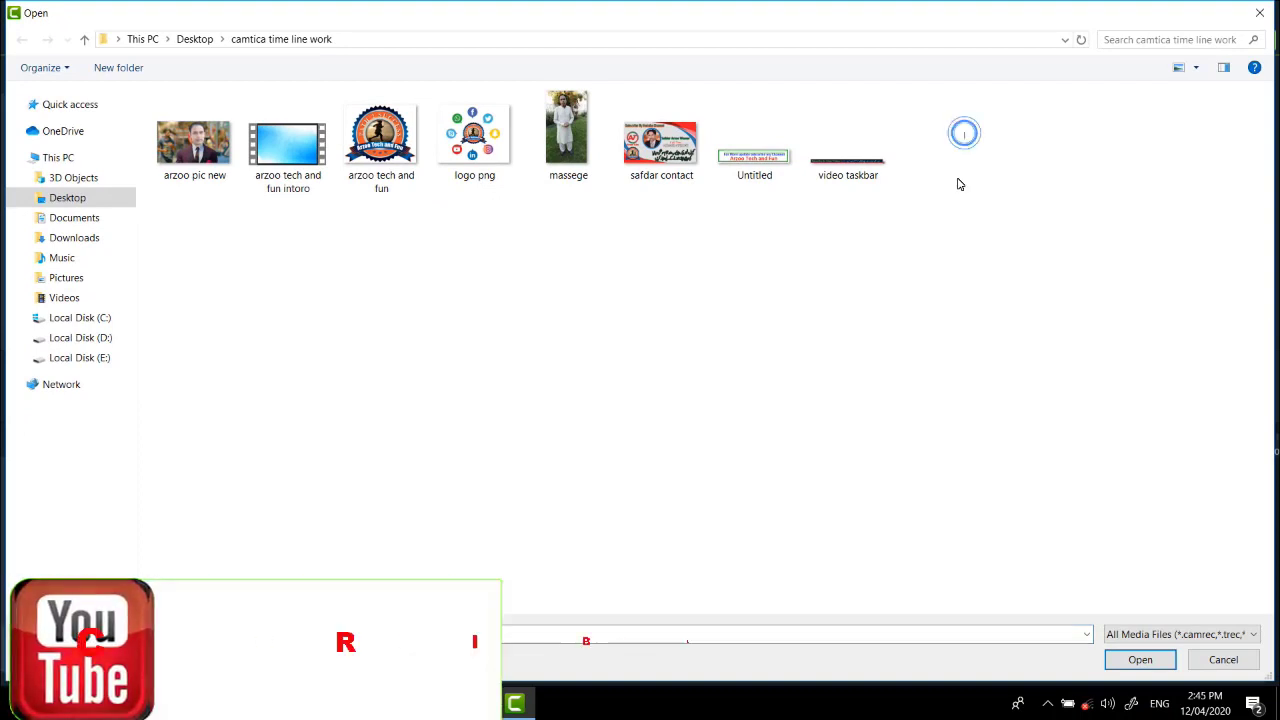
{"action": "left_click_drag", "start_coordinate": [965, 132], "coordinate": [148, 233]}
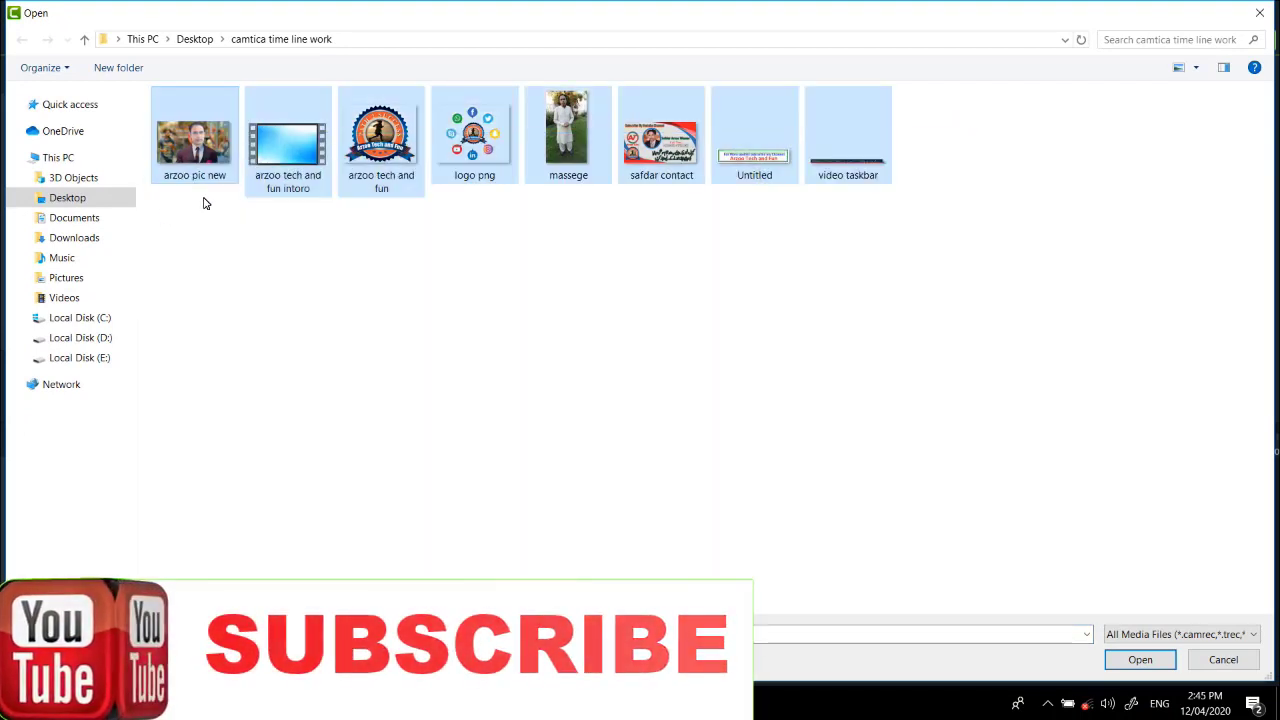
{"action": "left_click", "coordinate": [282, 160]}
{"action": "left_click_drag", "start_coordinate": [955, 148], "coordinate": [391, 200]}
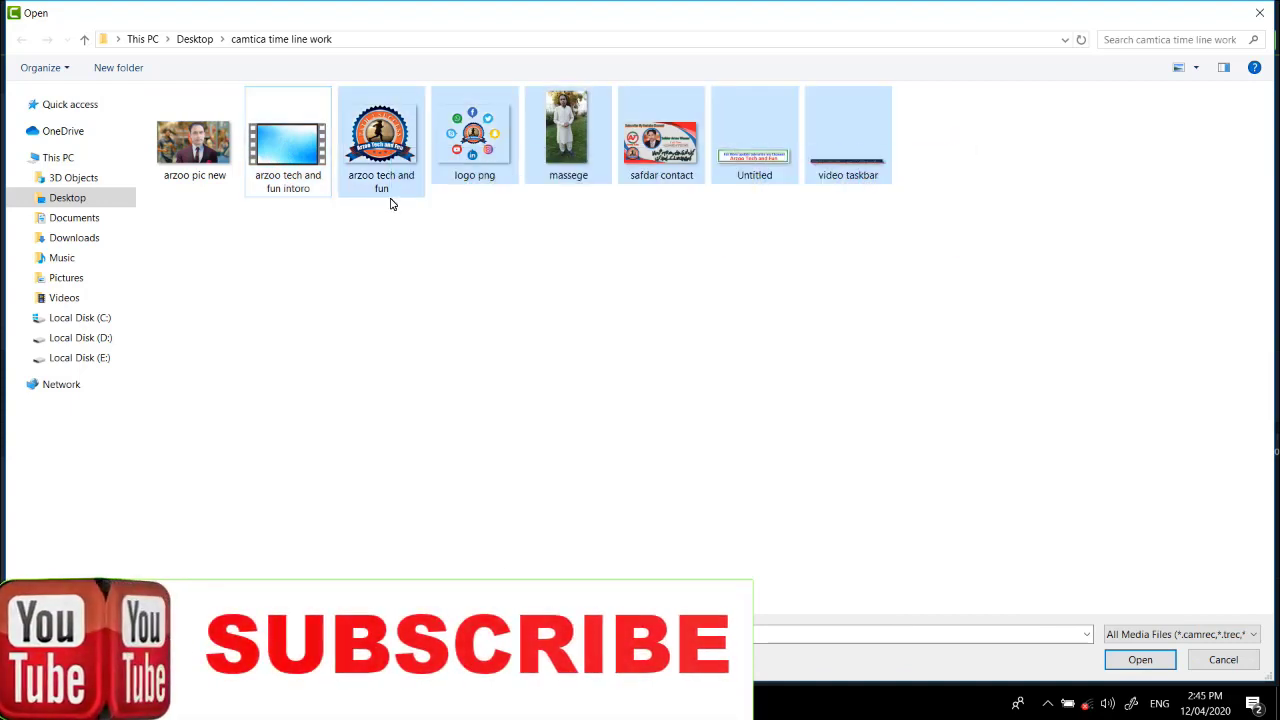
{"action": "left_click", "coordinate": [195, 140], "text": "ctrl"}
{"action": "left_click", "coordinate": [1138, 660]}
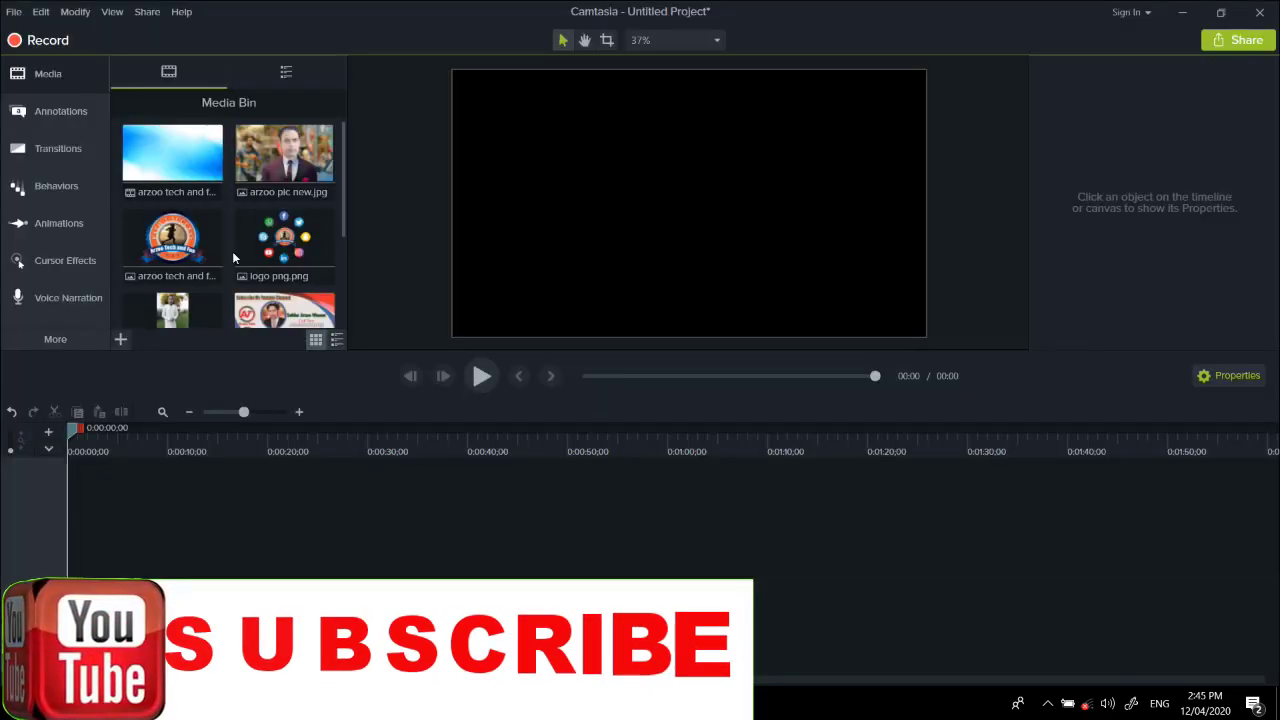
{"action": "scroll", "coordinate": [232, 251], "scroll_direction": "down", "scroll_amount": 3}
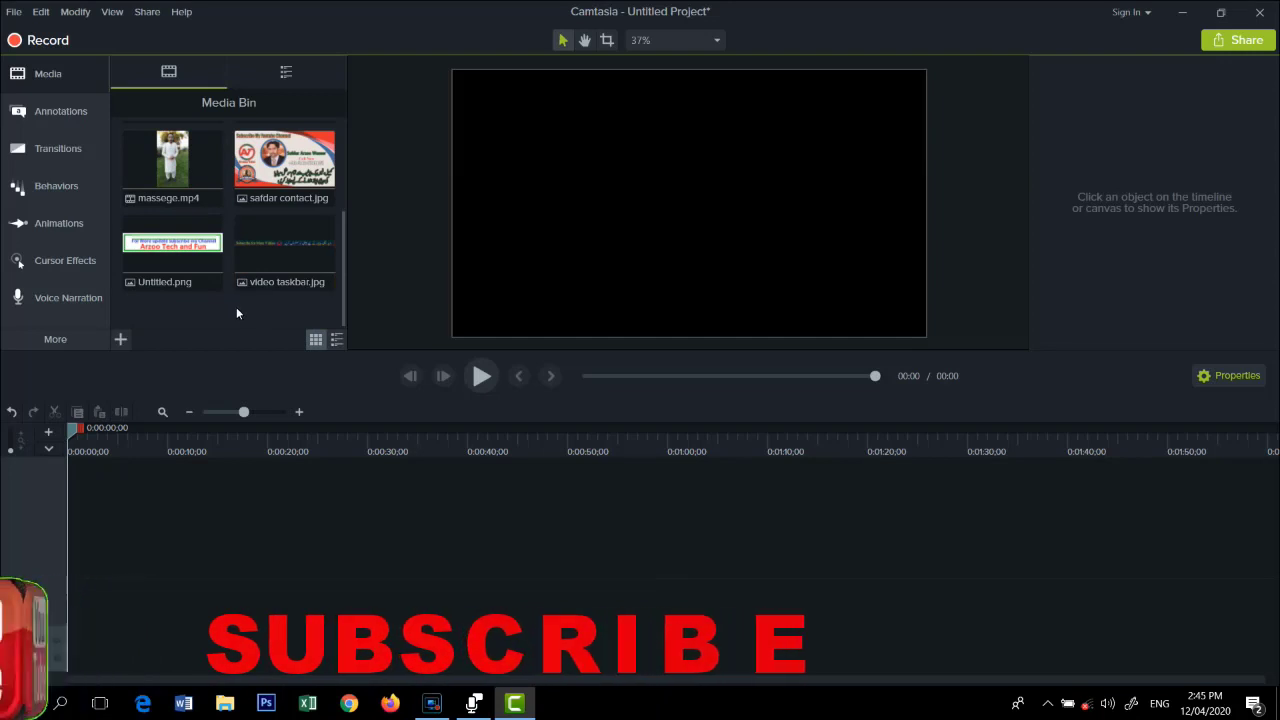
{"action": "scroll", "coordinate": [238, 308], "scroll_direction": "up", "scroll_amount": 3}
{"action": "scroll", "coordinate": [244, 313], "scroll_direction": "down", "scroll_amount": 2}
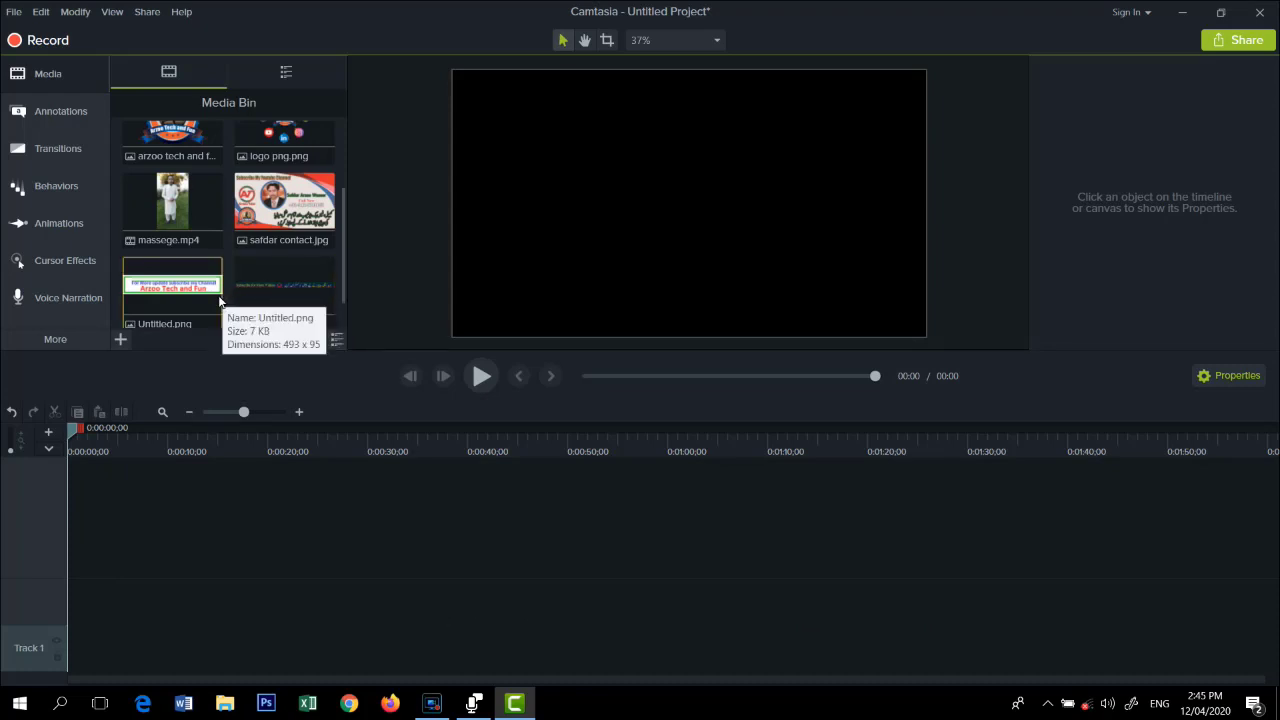
{"action": "scroll", "coordinate": [220, 301], "scroll_direction": "up", "scroll_amount": 2}
{"action": "scroll", "coordinate": [220, 301], "scroll_direction": "up", "scroll_amount": 1}
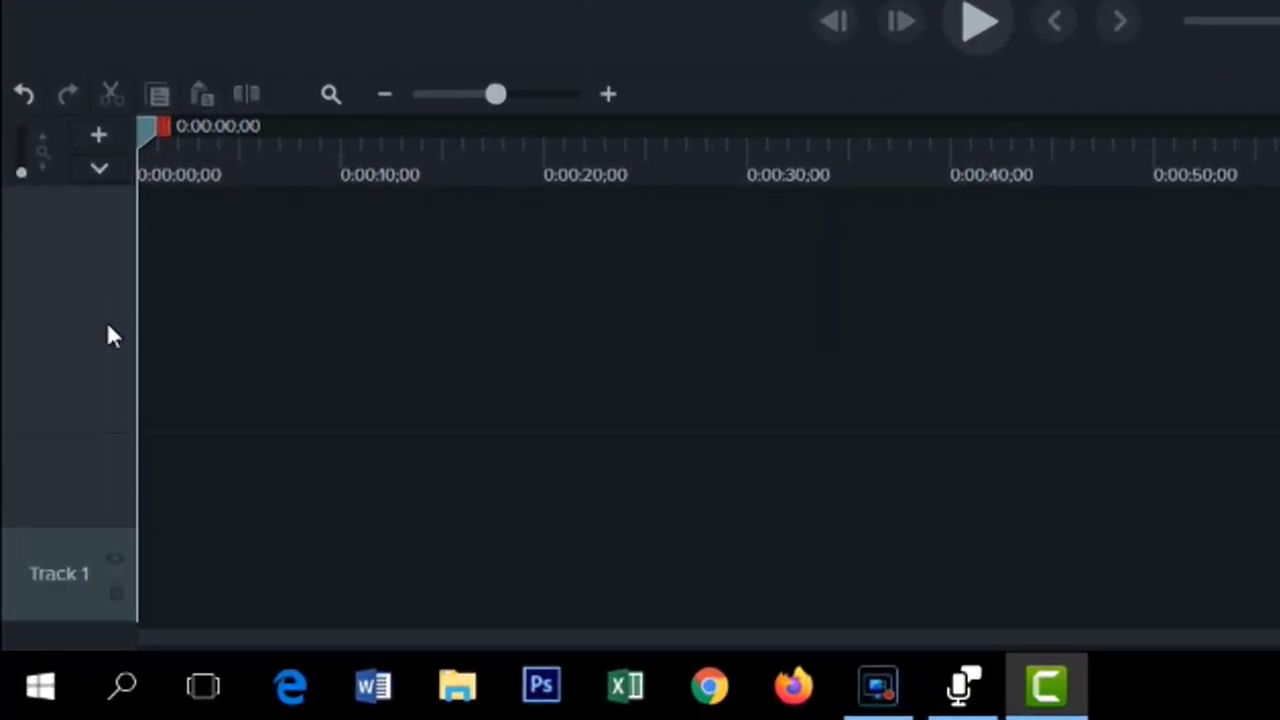
Add three more tracks to the timeline, up to Track 4.
{"action": "left_click", "coordinate": [101, 136]}
{"action": "left_click", "coordinate": [101, 136]}
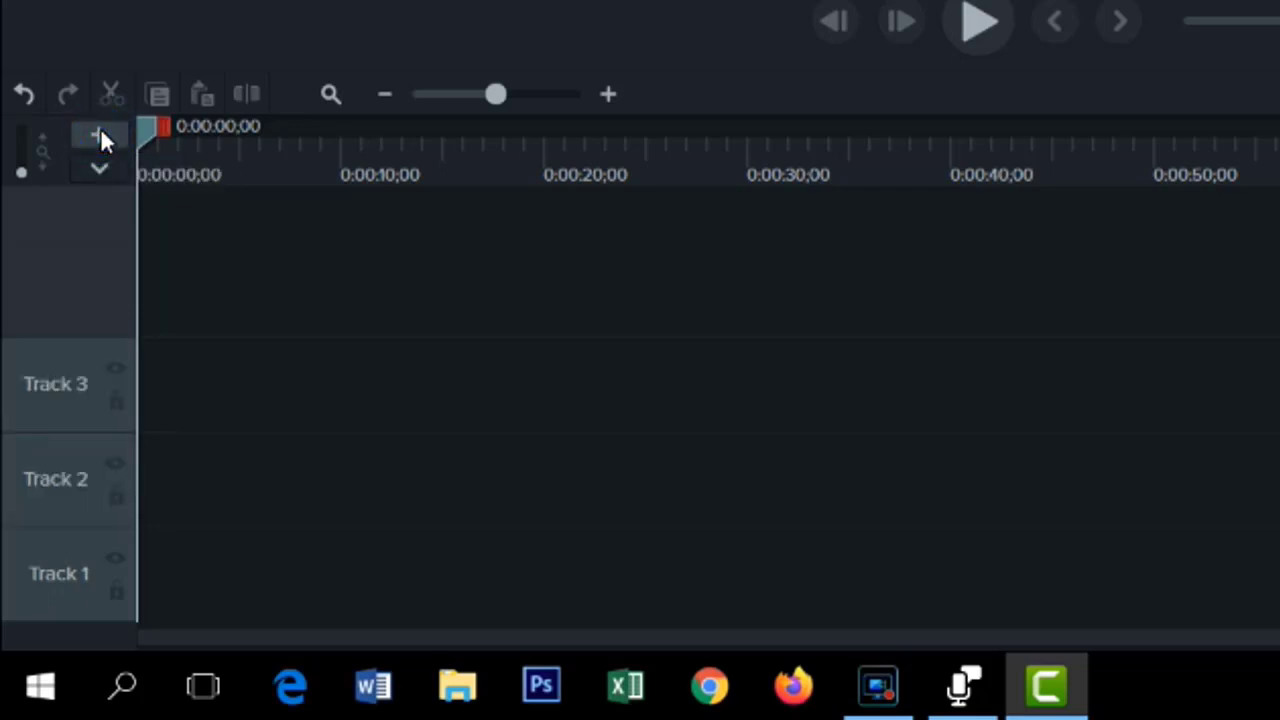
{"action": "left_click", "coordinate": [100, 136]}
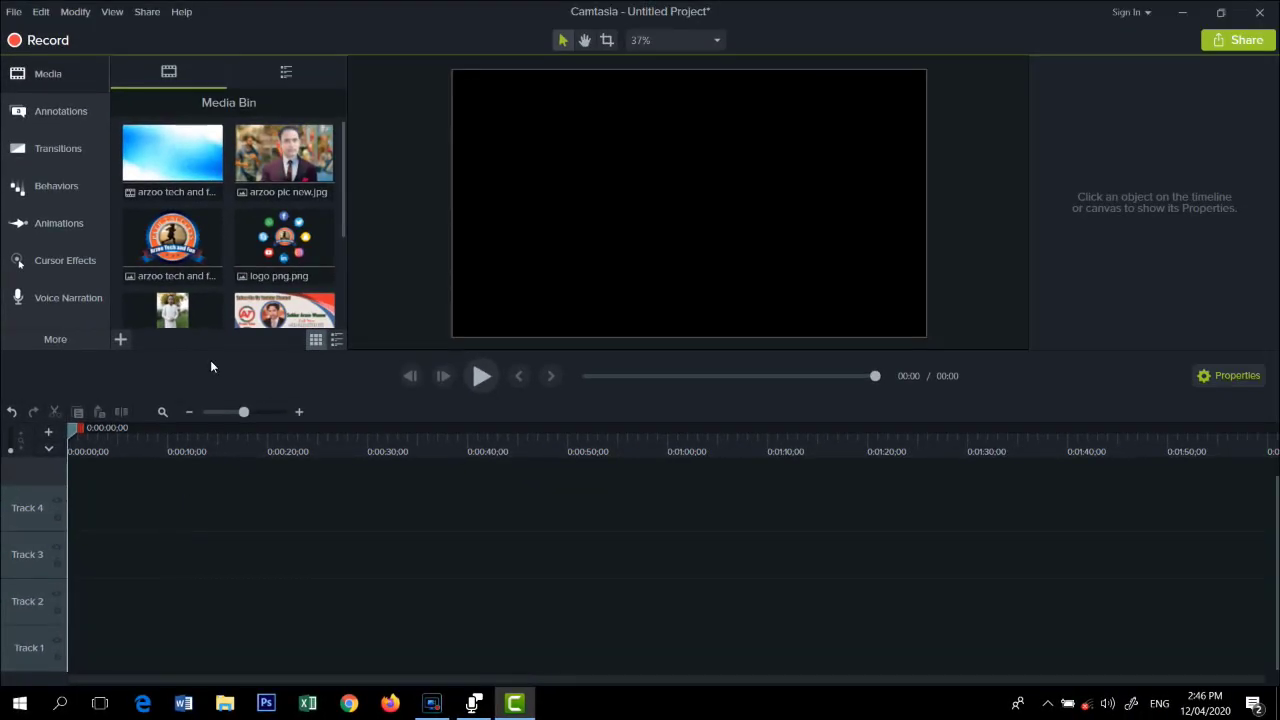
Place the "arzoo tech and fun intoro" video at the start of Track 1 and preview its playback.
{"action": "left_click", "coordinate": [179, 160]}
{"action": "left_click_drag", "start_coordinate": [179, 158], "coordinate": [63, 651]}
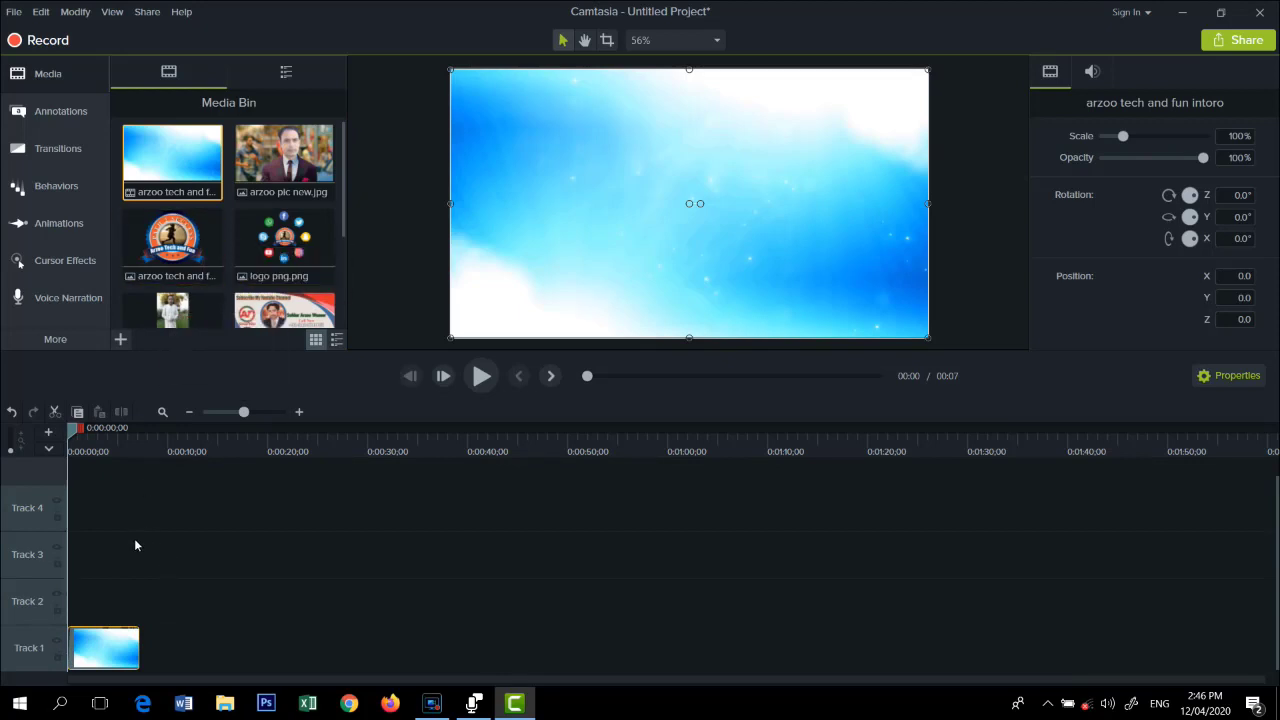
{"action": "left_click", "coordinate": [479, 378]}
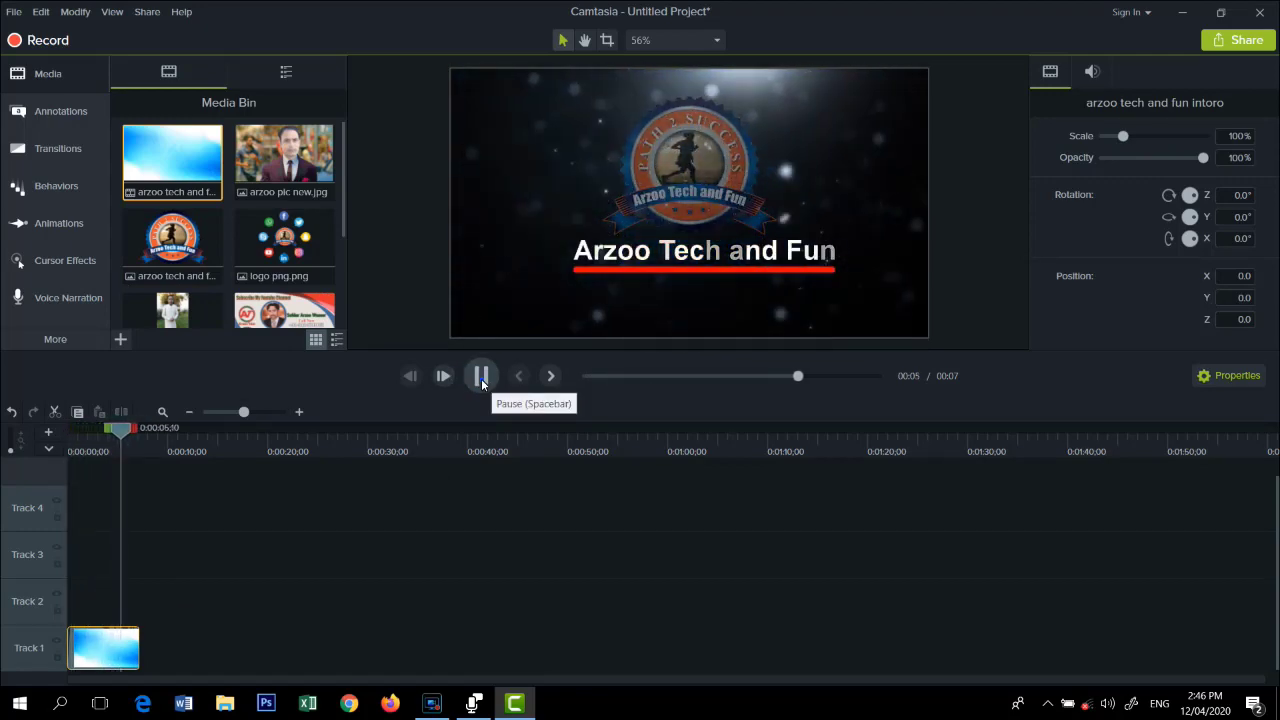
{"action": "left_click", "coordinate": [481, 376]}
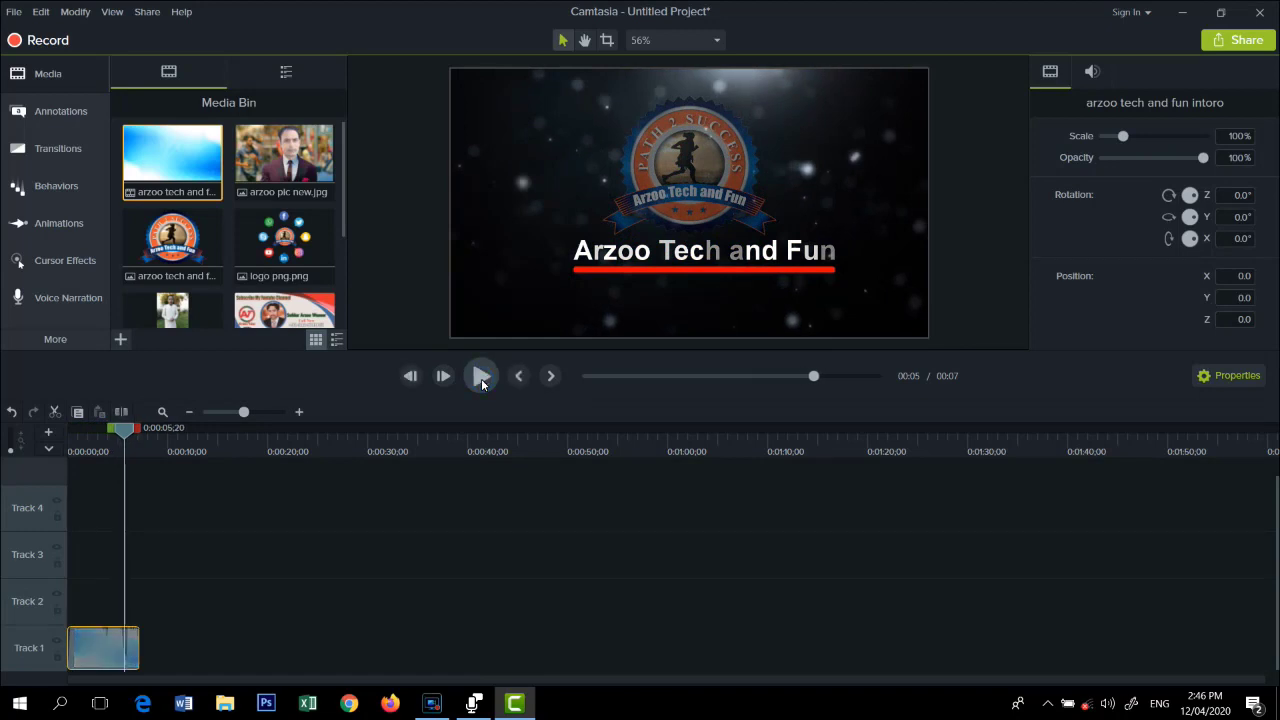
{"action": "left_click", "coordinate": [481, 376]}
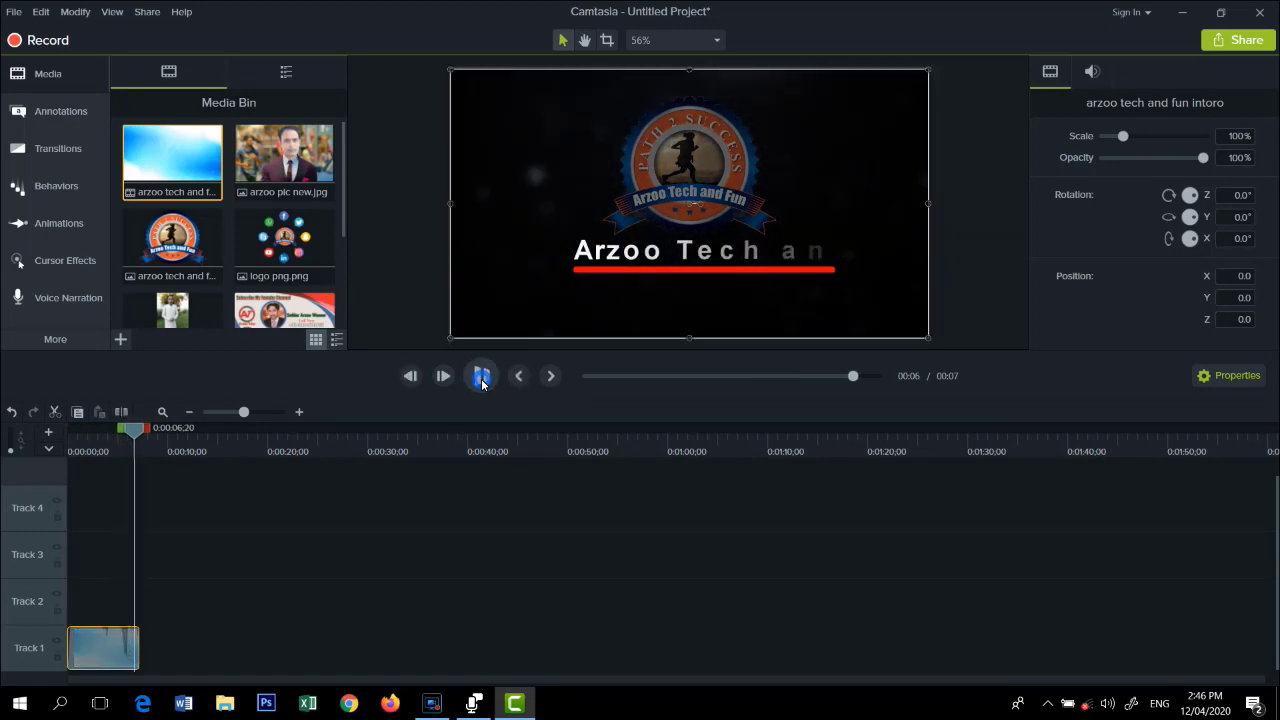
{"action": "left_click", "coordinate": [481, 378]}
Split the intro clip on Track 1 at 0:00:06;02, where its sound fades out.
{"action": "left_click_drag", "start_coordinate": [129, 436], "coordinate": [128, 436]}
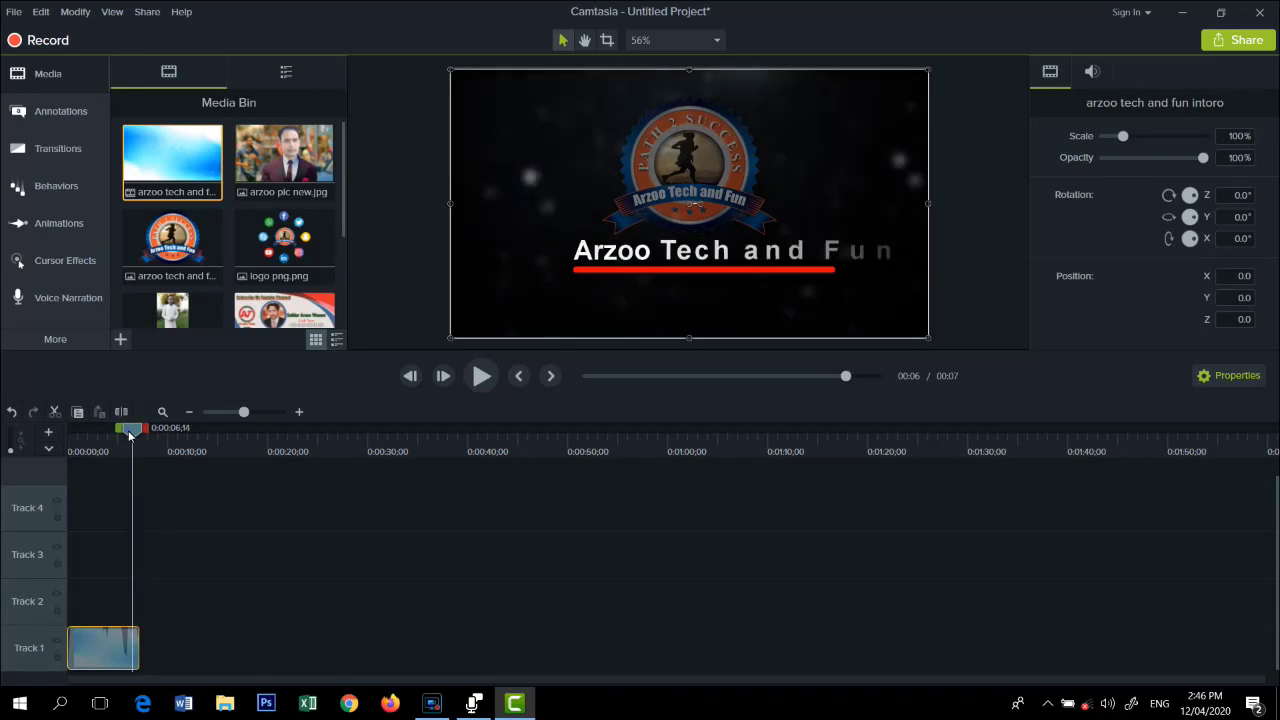
{"action": "left_click_drag", "start_coordinate": [129, 436], "coordinate": [127, 437]}
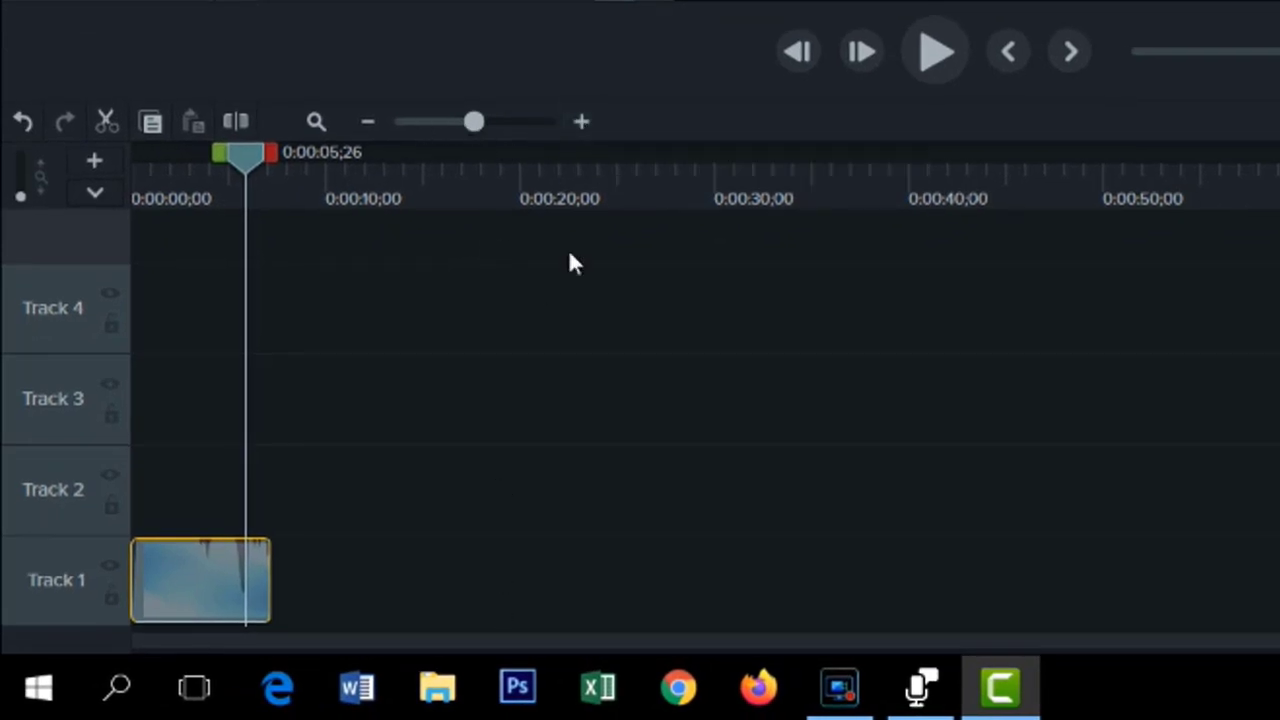
{"action": "left_click", "coordinate": [582, 122]}
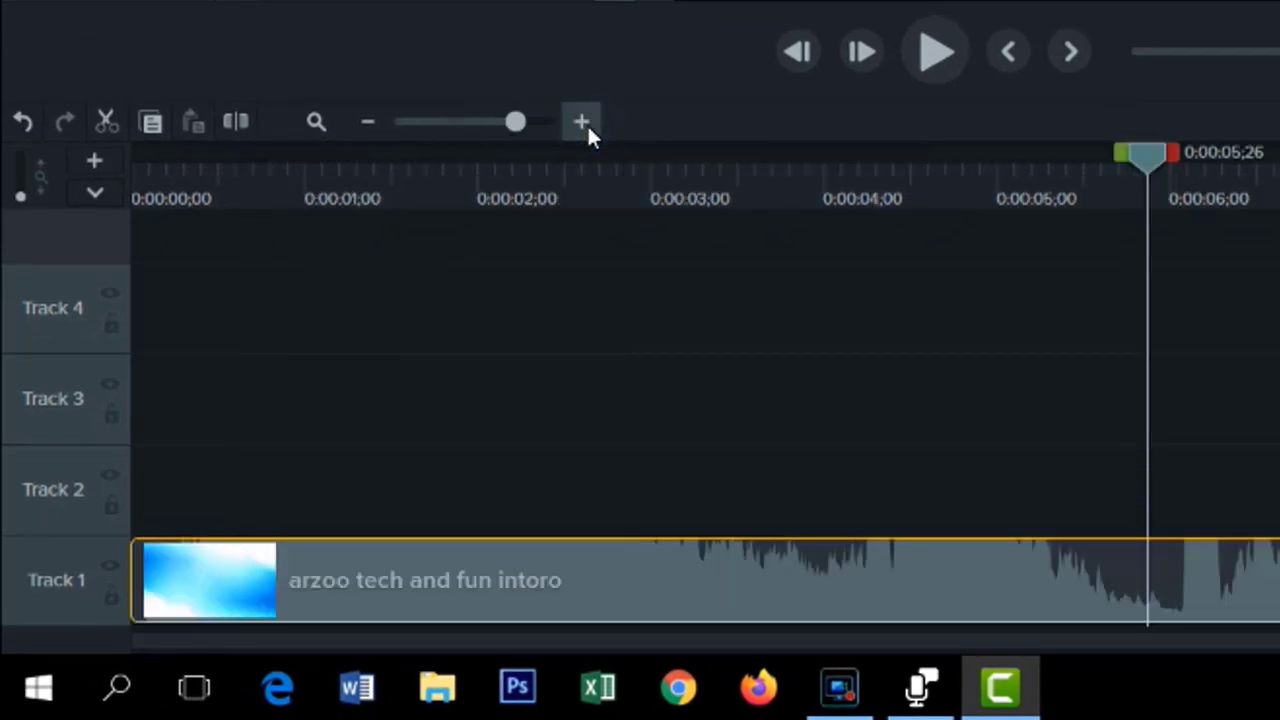
{"action": "left_click_drag", "start_coordinate": [1140, 158], "coordinate": [1122, 157]}
{"action": "left_click", "coordinate": [1076, 150]}
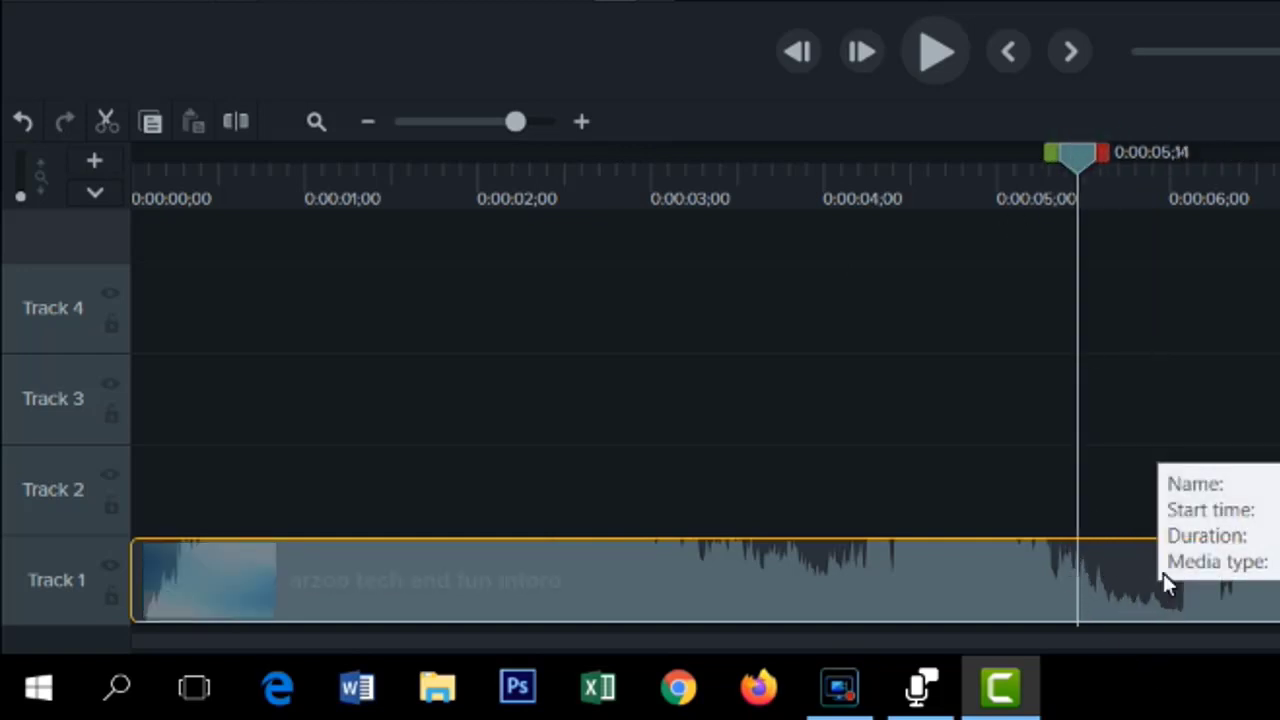
{"action": "left_click_drag", "start_coordinate": [1083, 157], "coordinate": [1188, 190]}
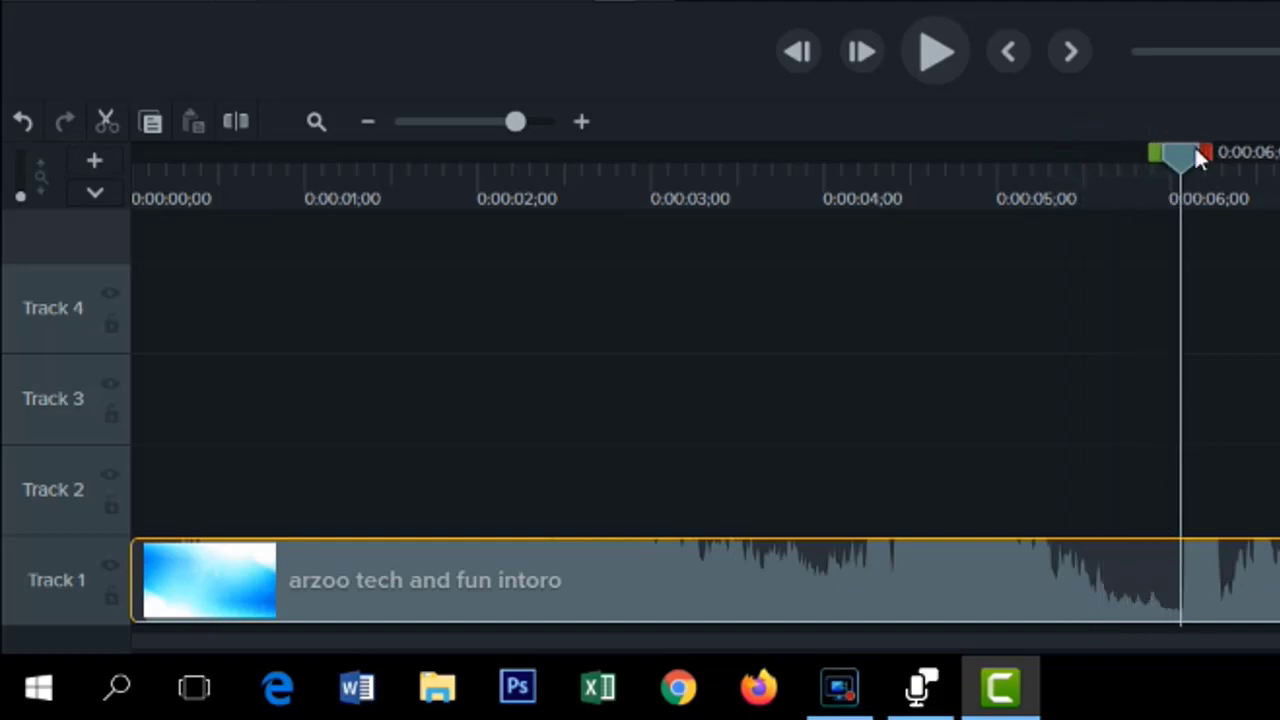
{"action": "left_click", "coordinate": [236, 125]}
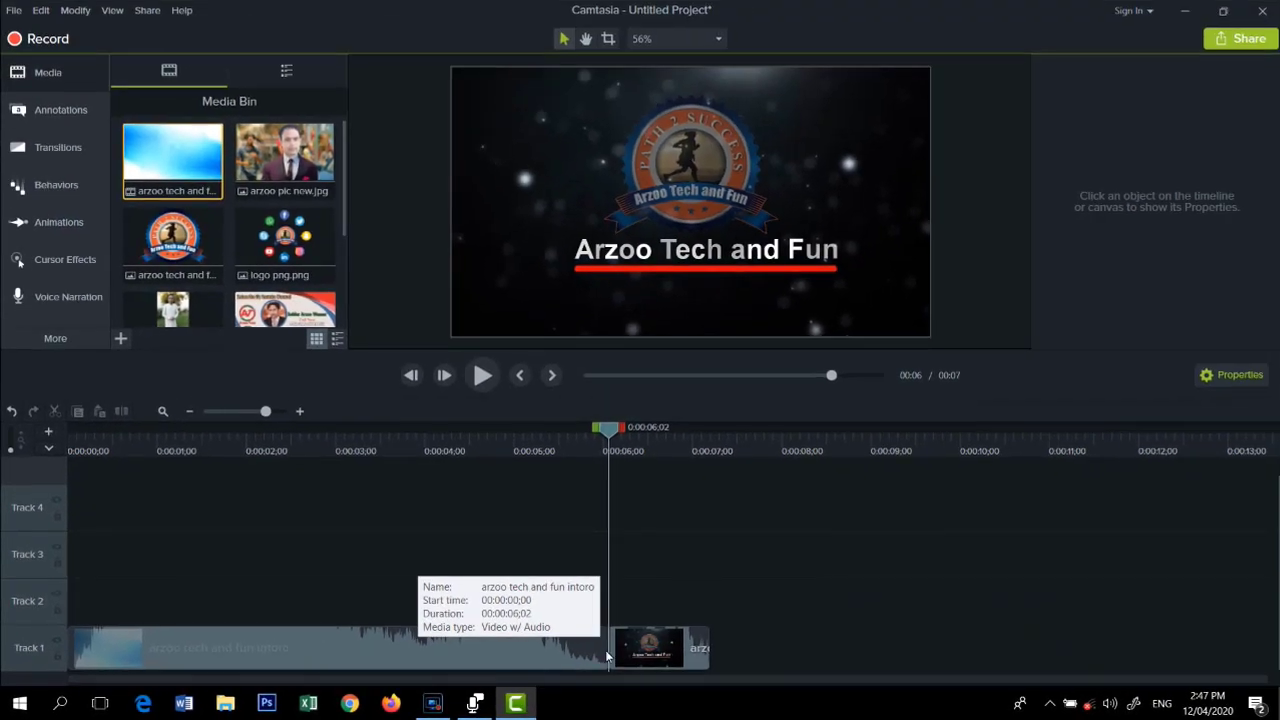
Delete the short split-off end piece of the intro from Track 1 and return the playhead to the start.
{"action": "left_click_drag", "start_coordinate": [645, 650], "coordinate": [807, 663]}
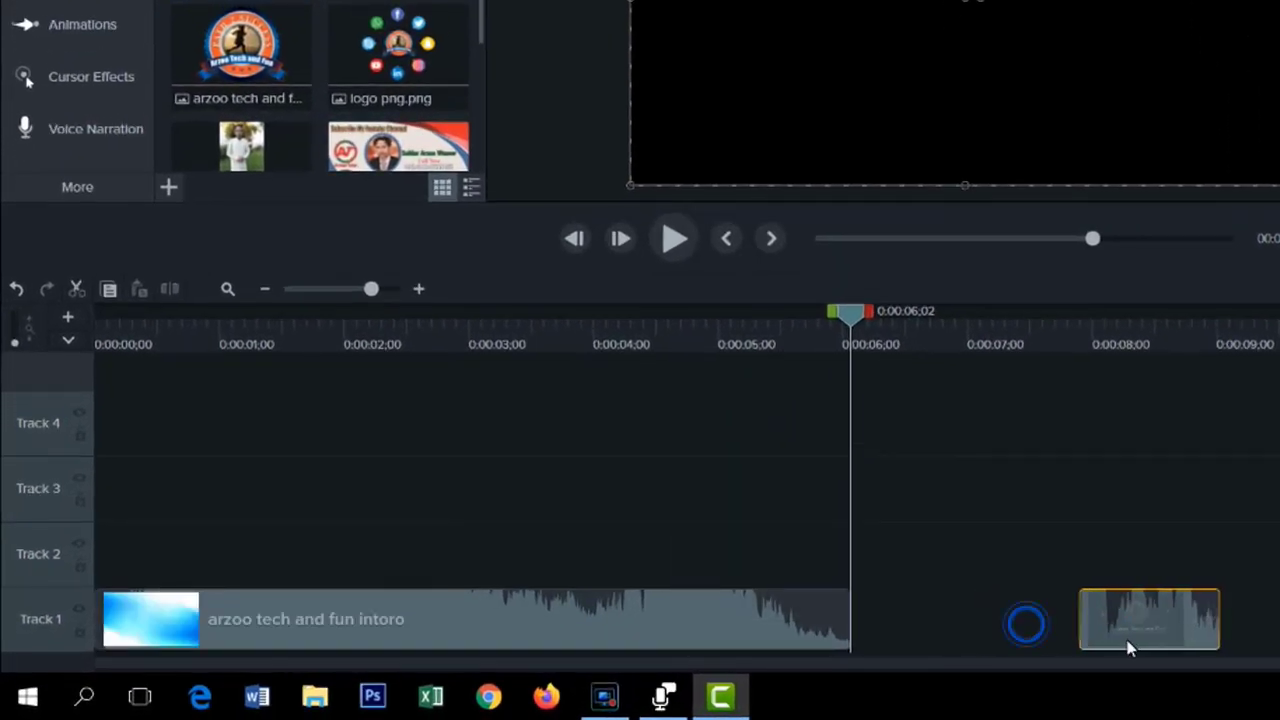
{"action": "left_click", "coordinate": [714, 626]}
{"action": "left_click", "coordinate": [1128, 628]}
{"action": "left_click", "coordinate": [1128, 625]}
{"action": "left_click_drag", "start_coordinate": [1098, 315], "coordinate": [1061, 315]}
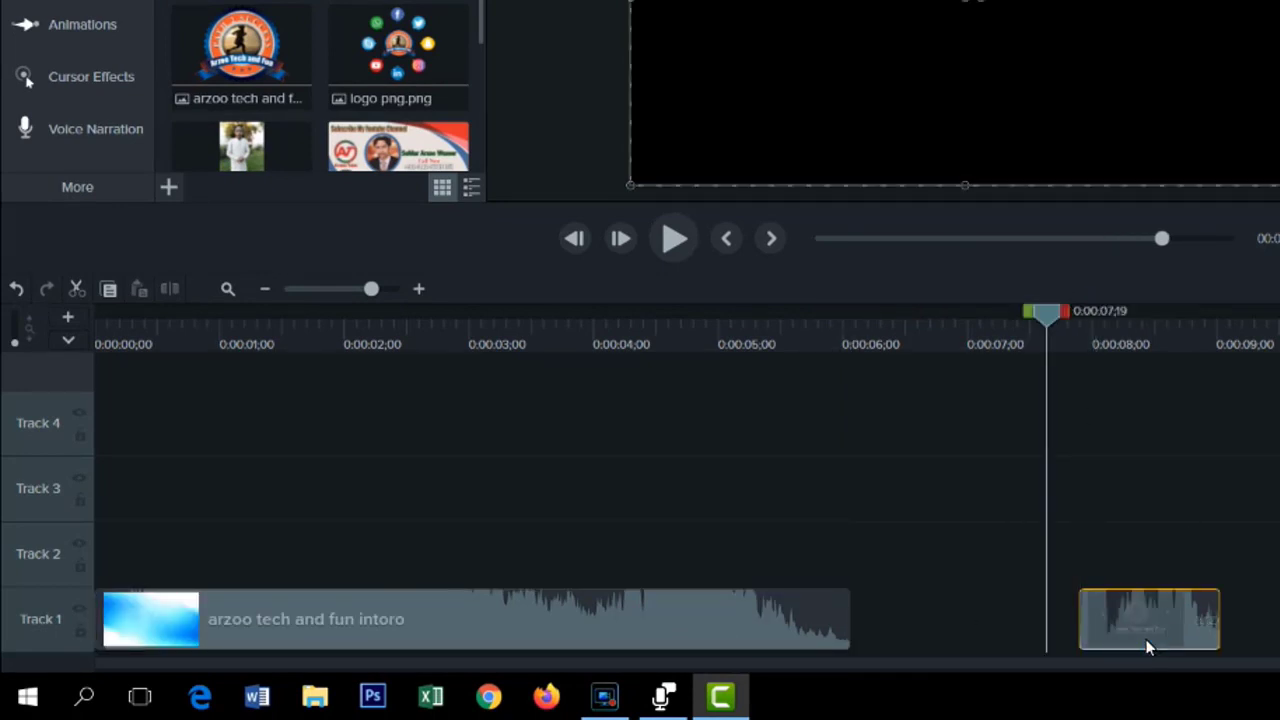
{"action": "key", "text": "Delete"}
{"action": "left_click_drag", "start_coordinate": [1046, 313], "coordinate": [850, 313]}
{"action": "left_click", "coordinate": [420, 617]}
{"action": "key", "text": "ctrl+Home"}
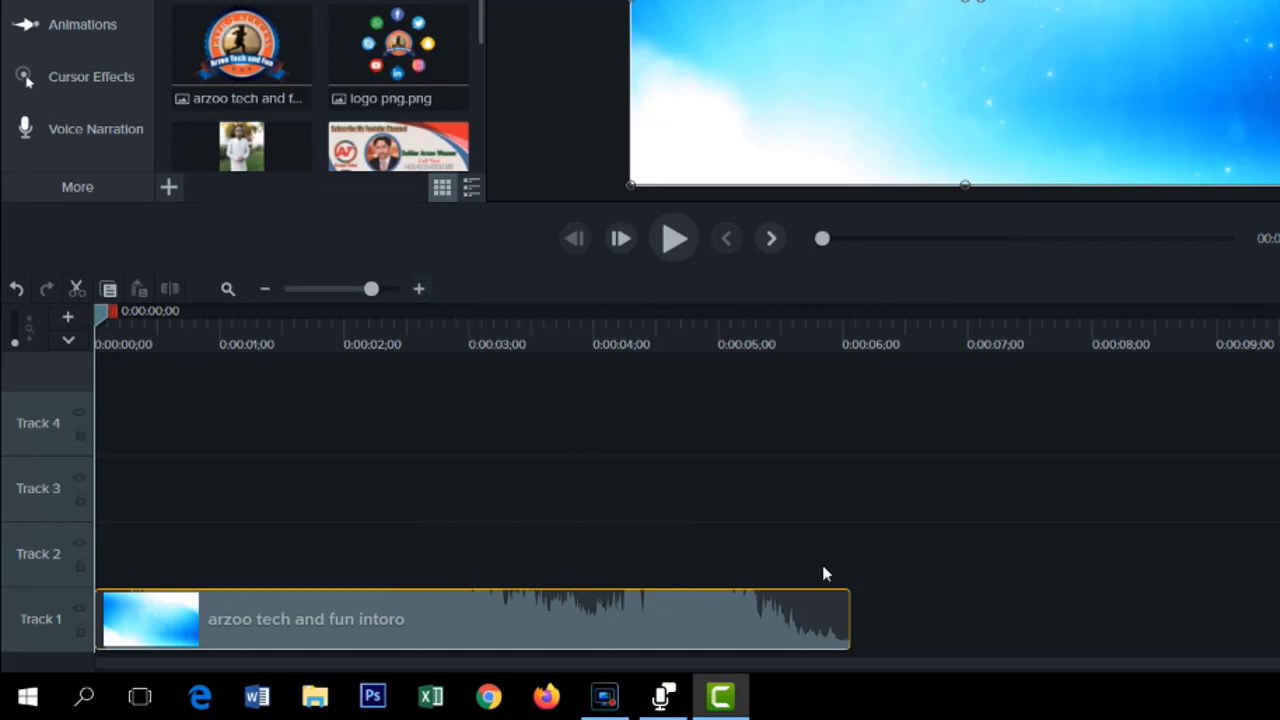
Play back the trimmed intro clip on Track 1 and return the playhead to the start.
{"action": "mouse_move", "coordinate": [619, 610]}
{"action": "left_click", "coordinate": [265, 289]}
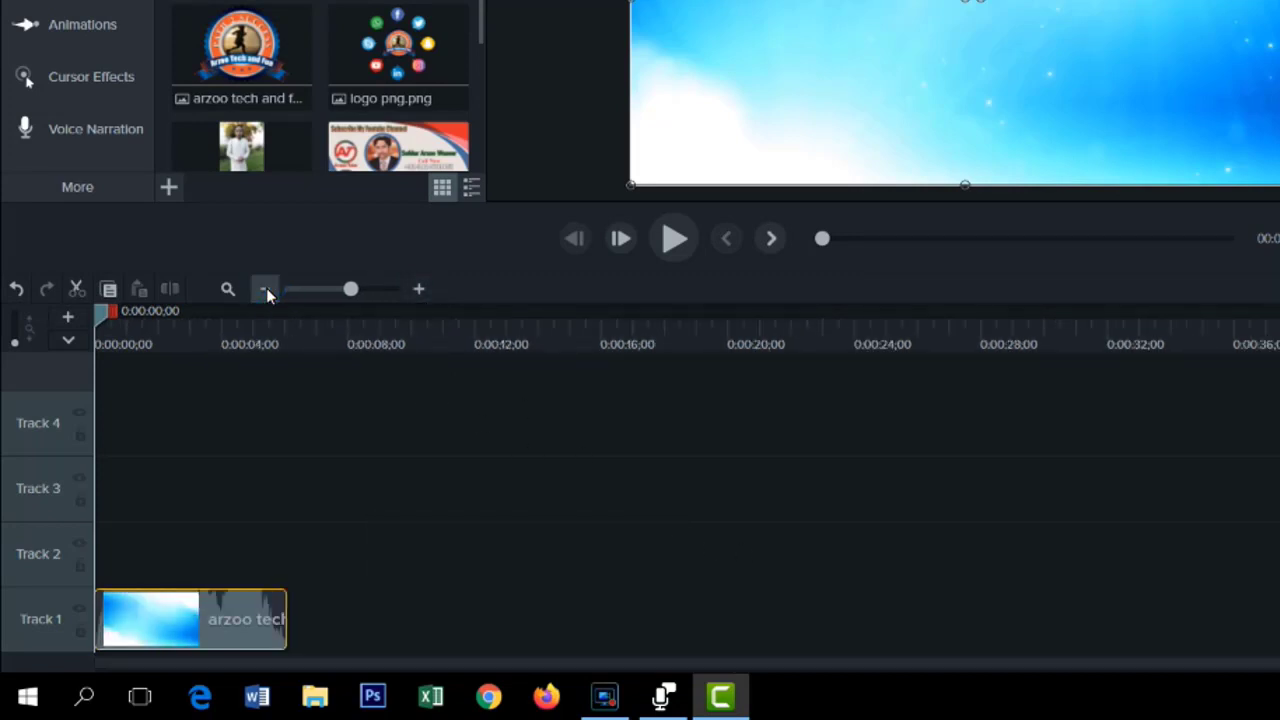
{"action": "left_click", "coordinate": [418, 289]}
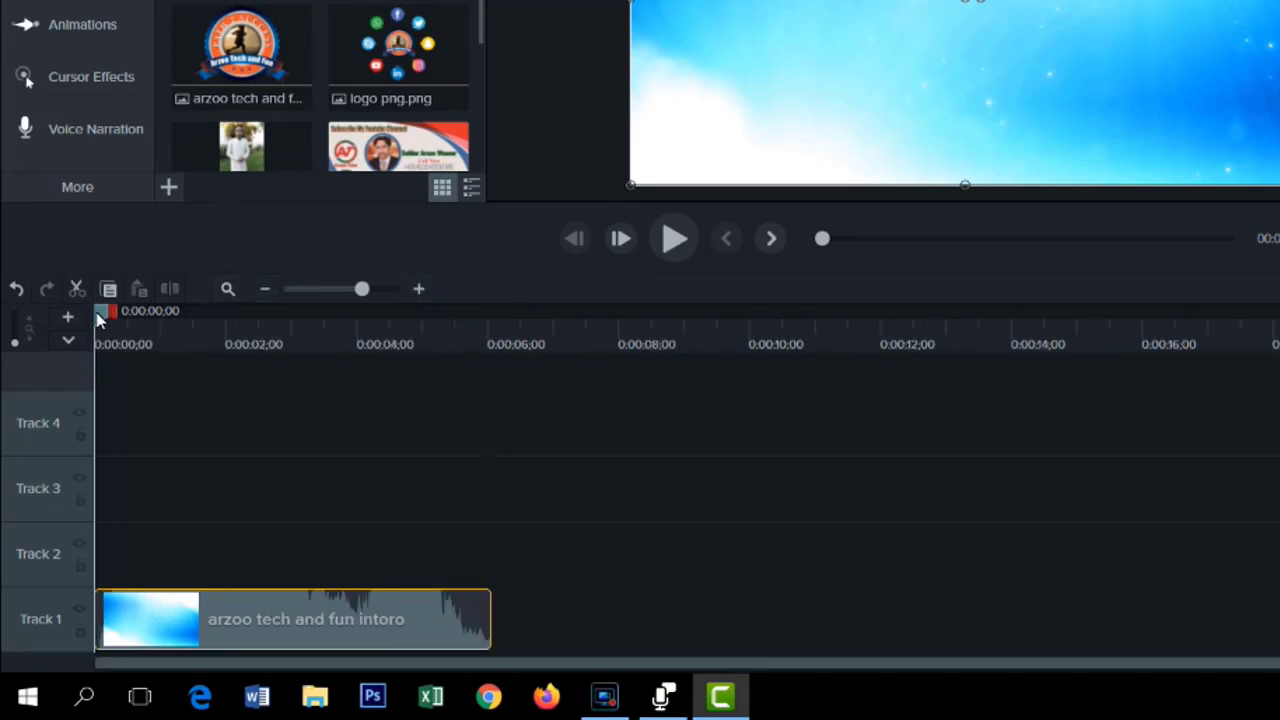
{"action": "left_click", "coordinate": [420, 289]}
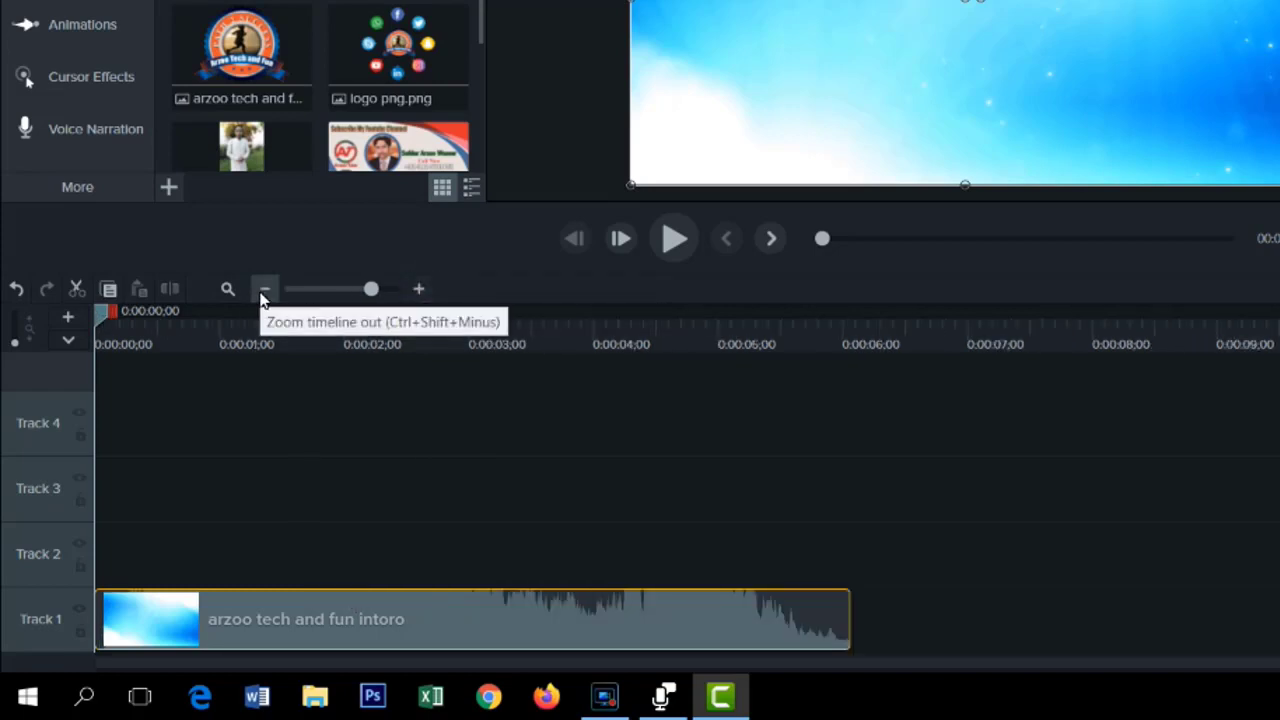
{"action": "key", "text": "space"}
{"action": "left_click_drag", "start_coordinate": [210, 302], "coordinate": [73, 299]}
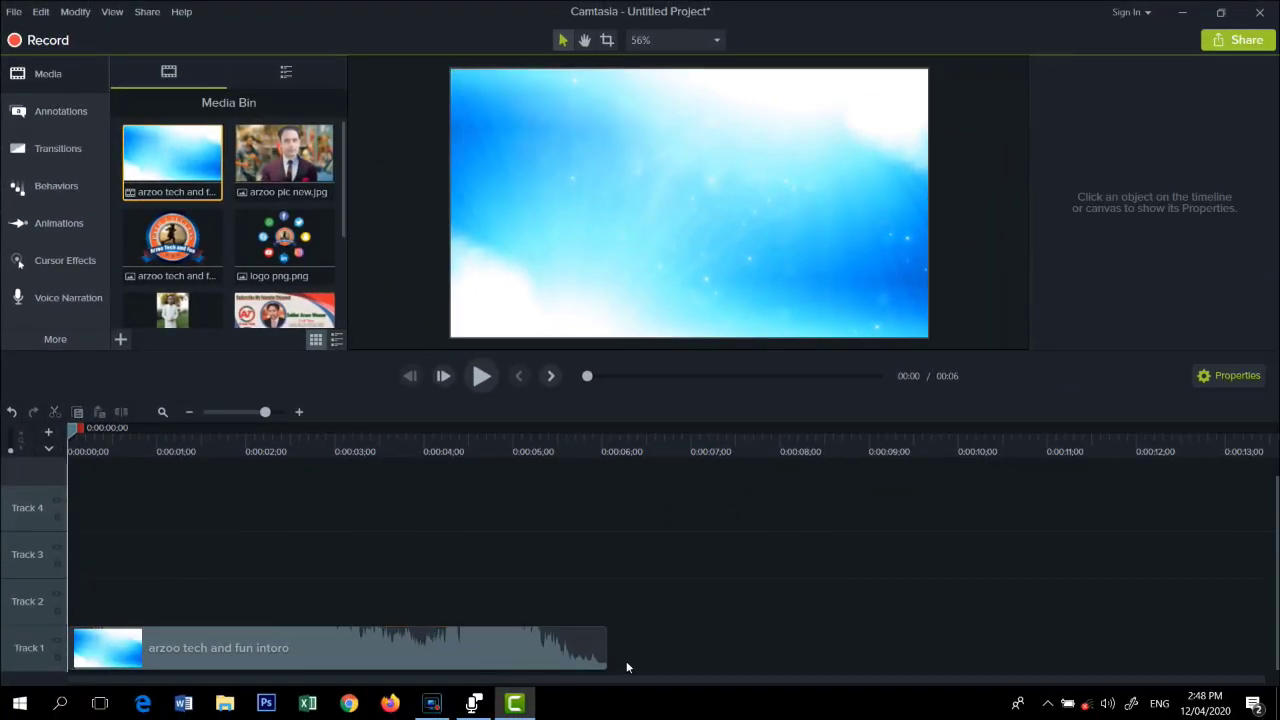
Undo the deletion of the intro's split-off end piece and delete that piece again.
{"action": "key", "text": "ctrl+z"}
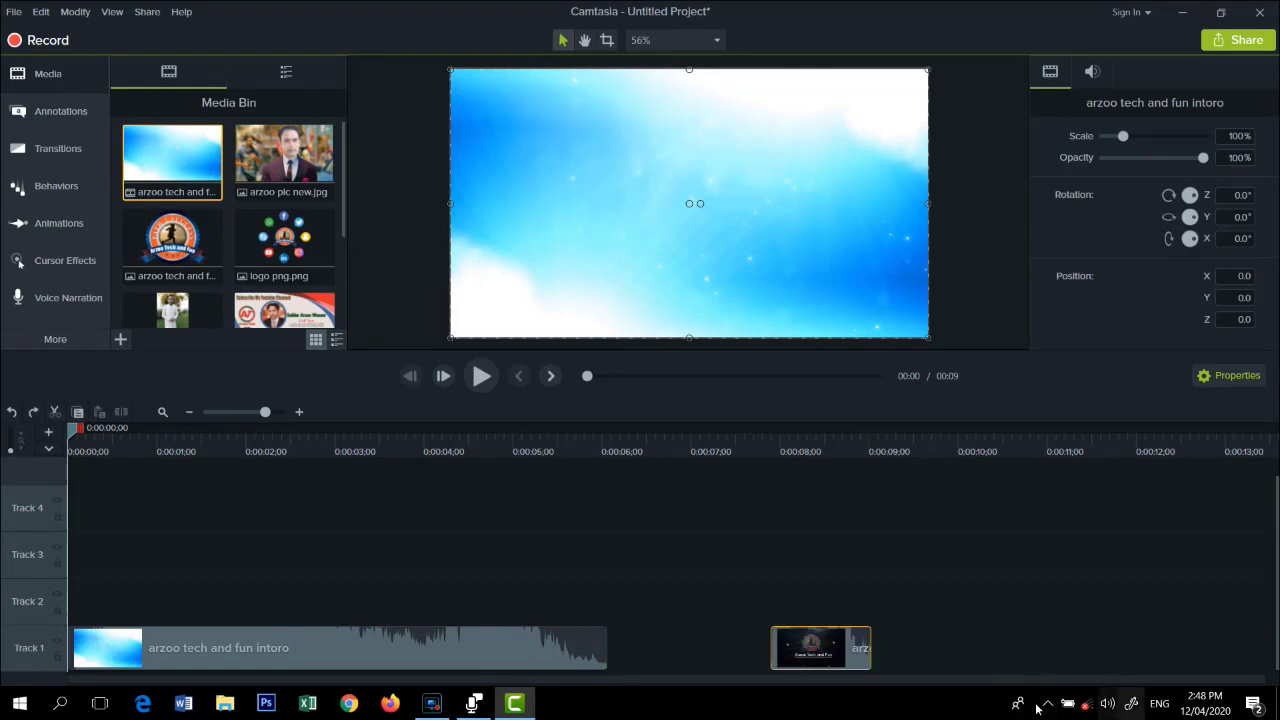
{"action": "key", "text": "Delete"}
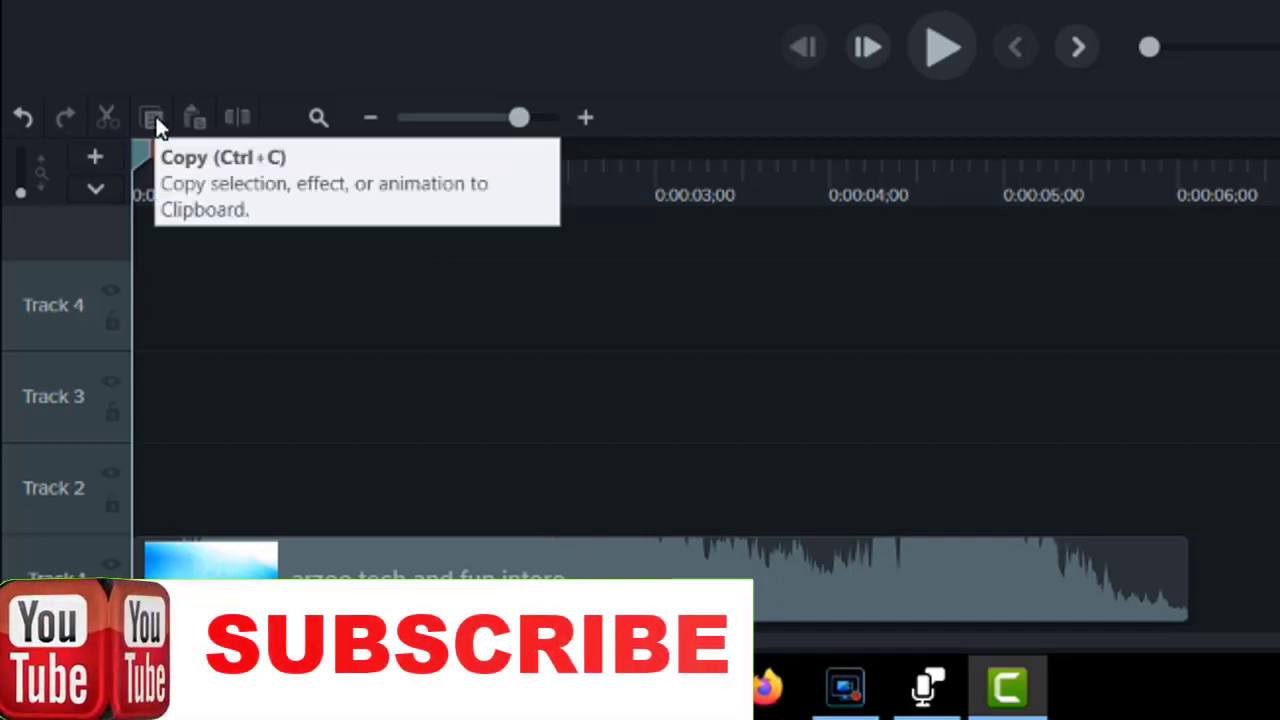
Zoom the timeline out by two levels.
{"action": "left_click", "coordinate": [486, 437]}
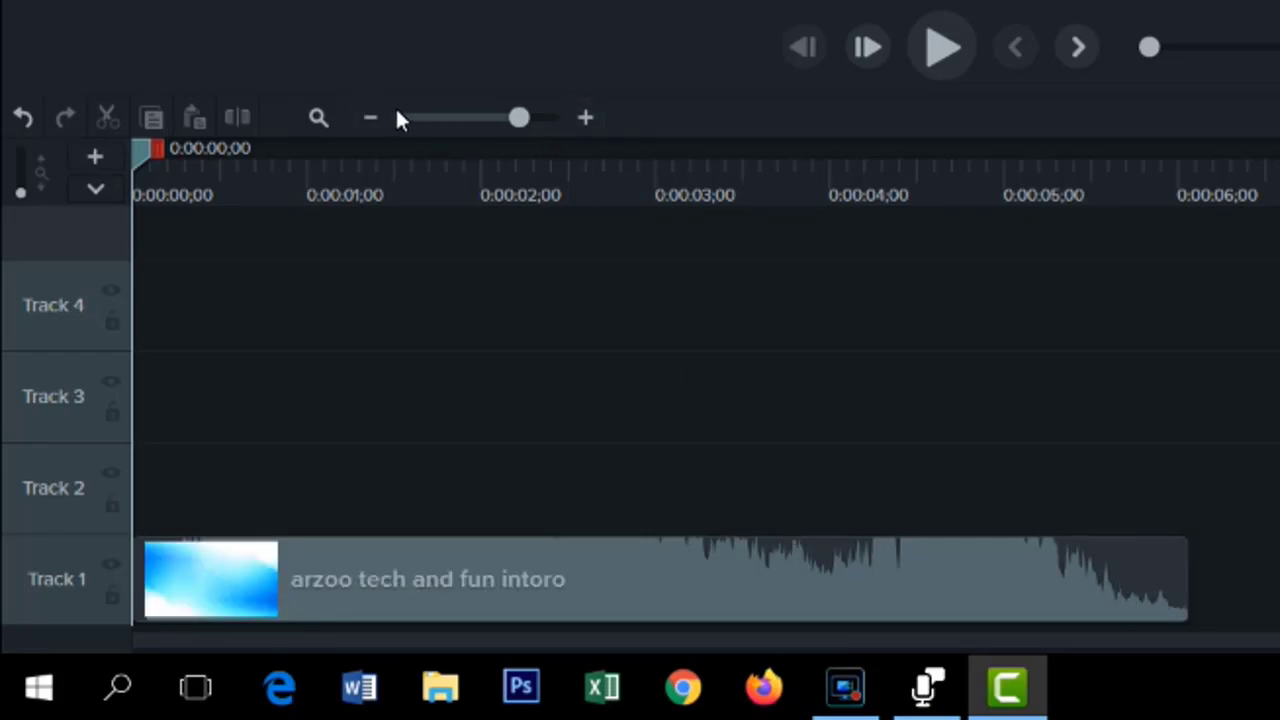
{"action": "left_click", "coordinate": [371, 118]}
{"action": "left_click", "coordinate": [371, 118]}
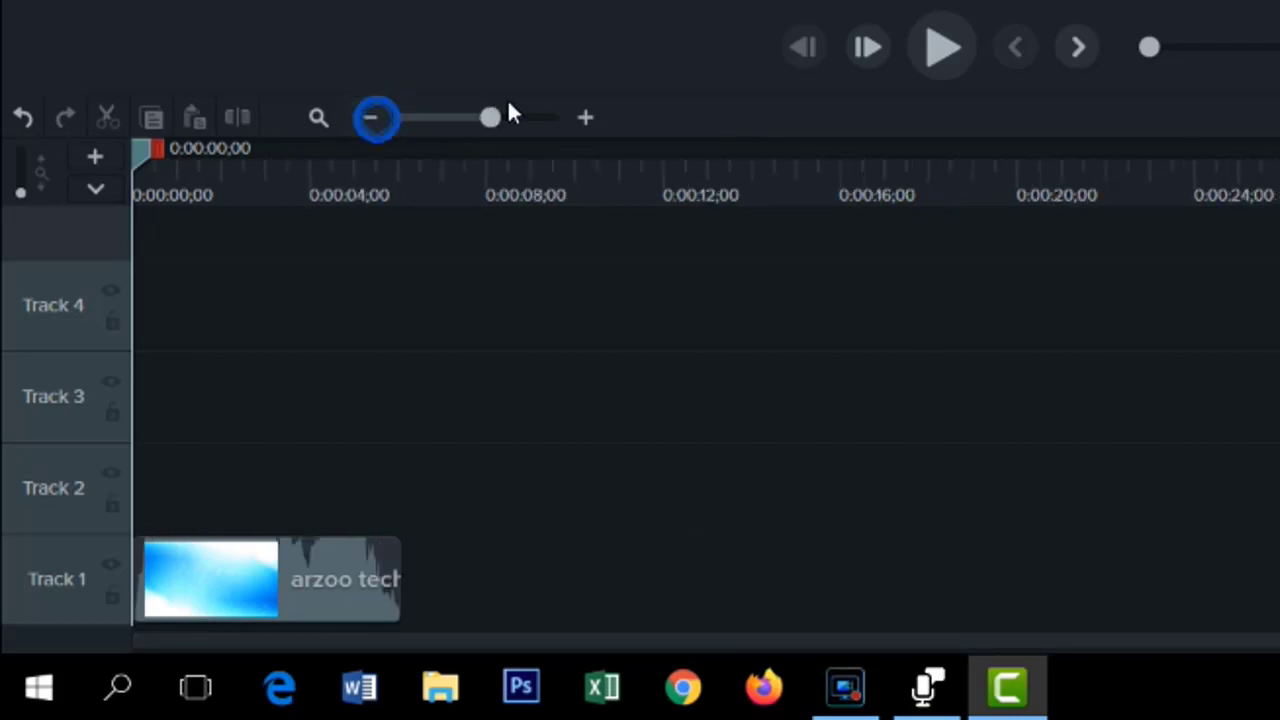
Place the arzoo tech and fun.png logo on Track 2, starting right where the intro clip on Track 1 ends.
{"action": "left_click", "coordinate": [586, 118]}
{"action": "left_click", "coordinate": [586, 118]}
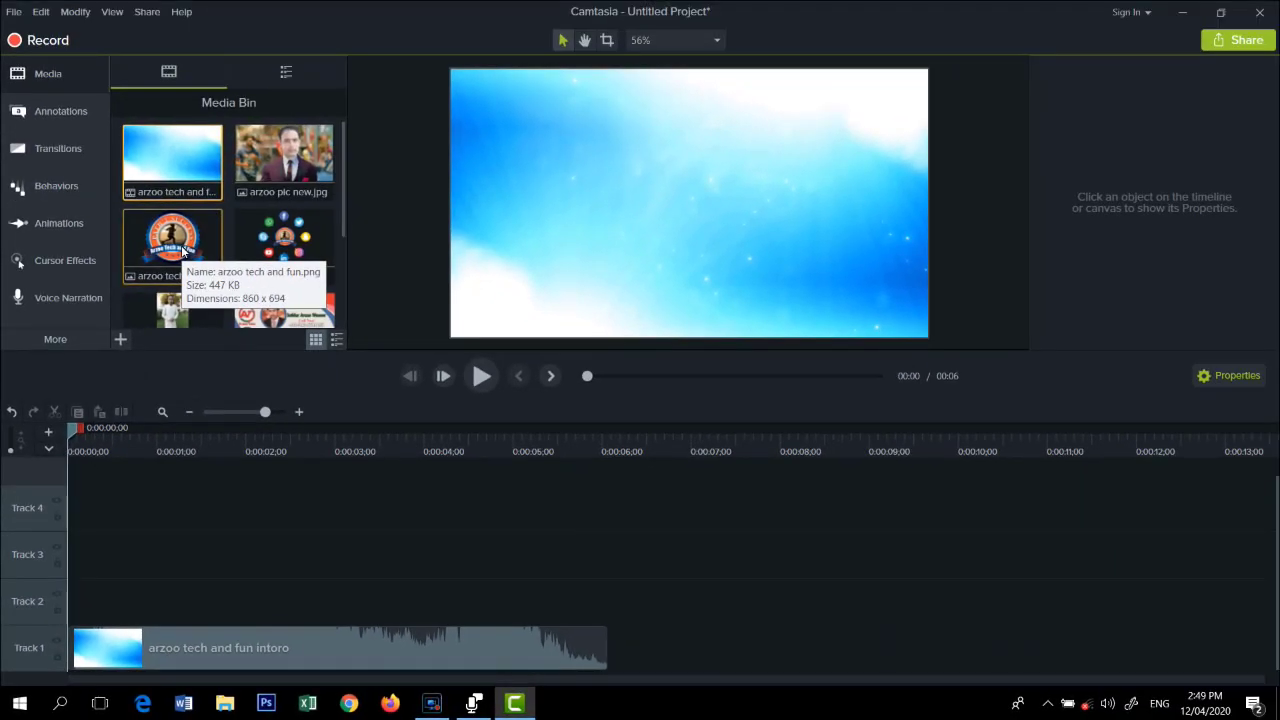
{"action": "left_click_drag", "start_coordinate": [337, 0], "coordinate": [1178, 419]}
{"action": "left_click_drag", "start_coordinate": [601, 562], "coordinate": [607, 585]}
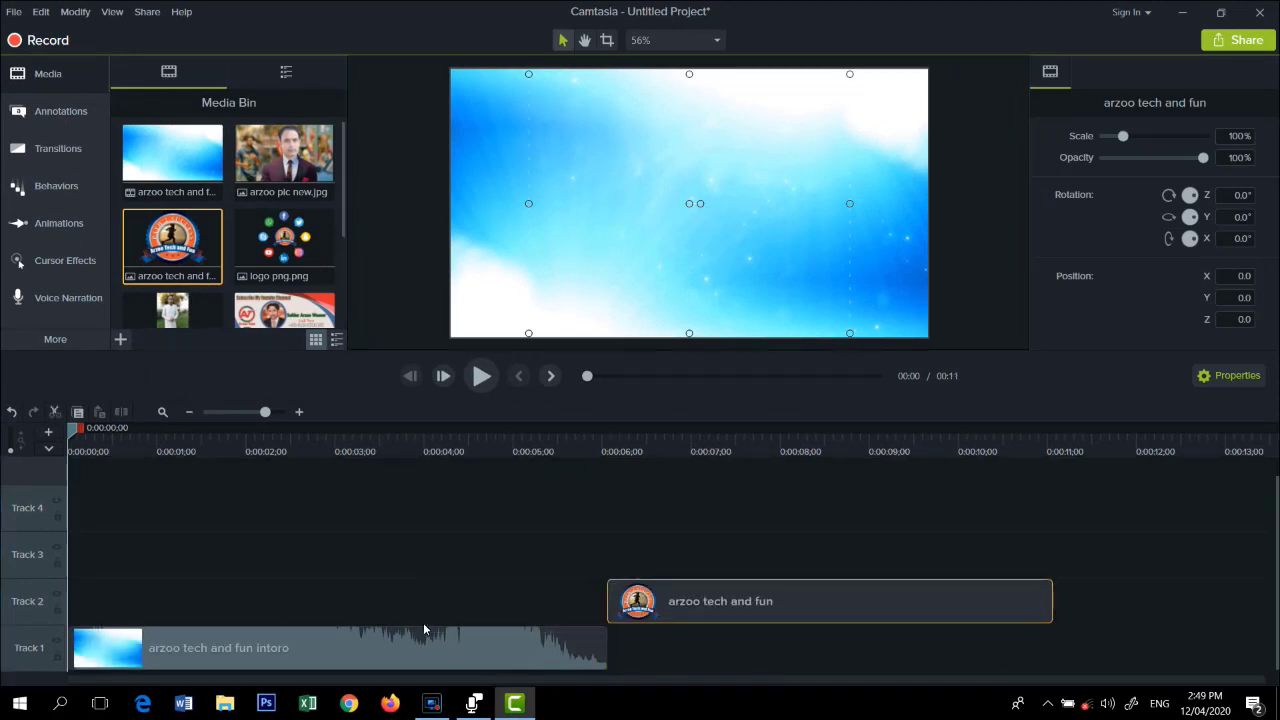
{"action": "mouse_move", "coordinate": [695, 601]}
{"action": "left_mouse_down"}
{"action": "mouse_move", "coordinate": [808, 606]}
{"action": "mouse_move", "coordinate": [701, 613]}
{"action": "left_mouse_up"}
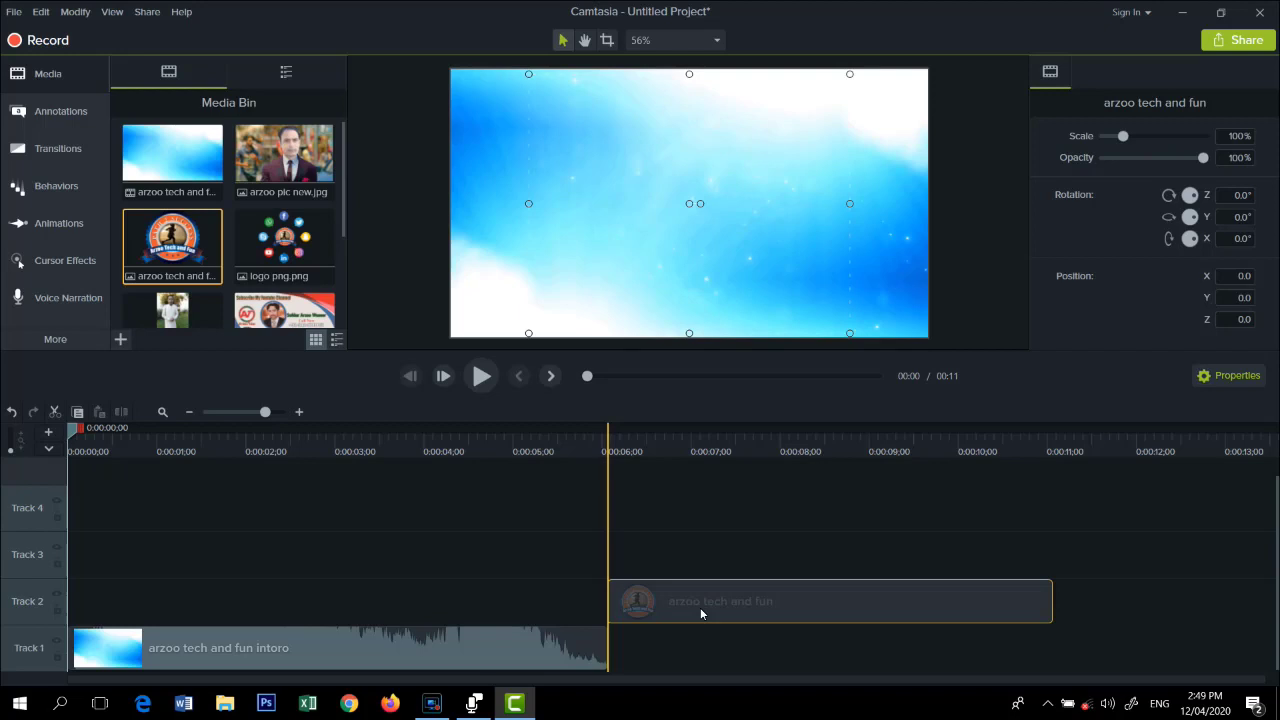
{"action": "left_click_drag", "start_coordinate": [700, 607], "coordinate": [700, 607]}
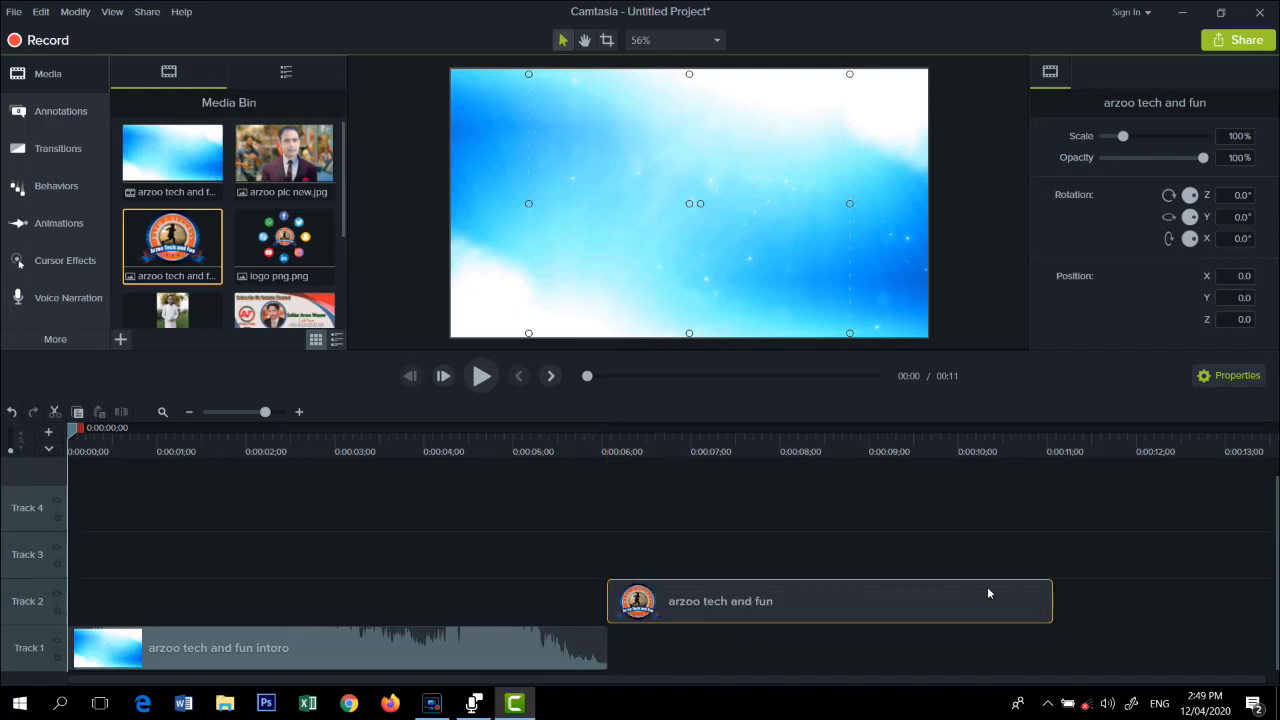
Add massege.mp4 to Track 1 directly after the intro clip.
{"action": "left_click", "coordinate": [189, 411]}
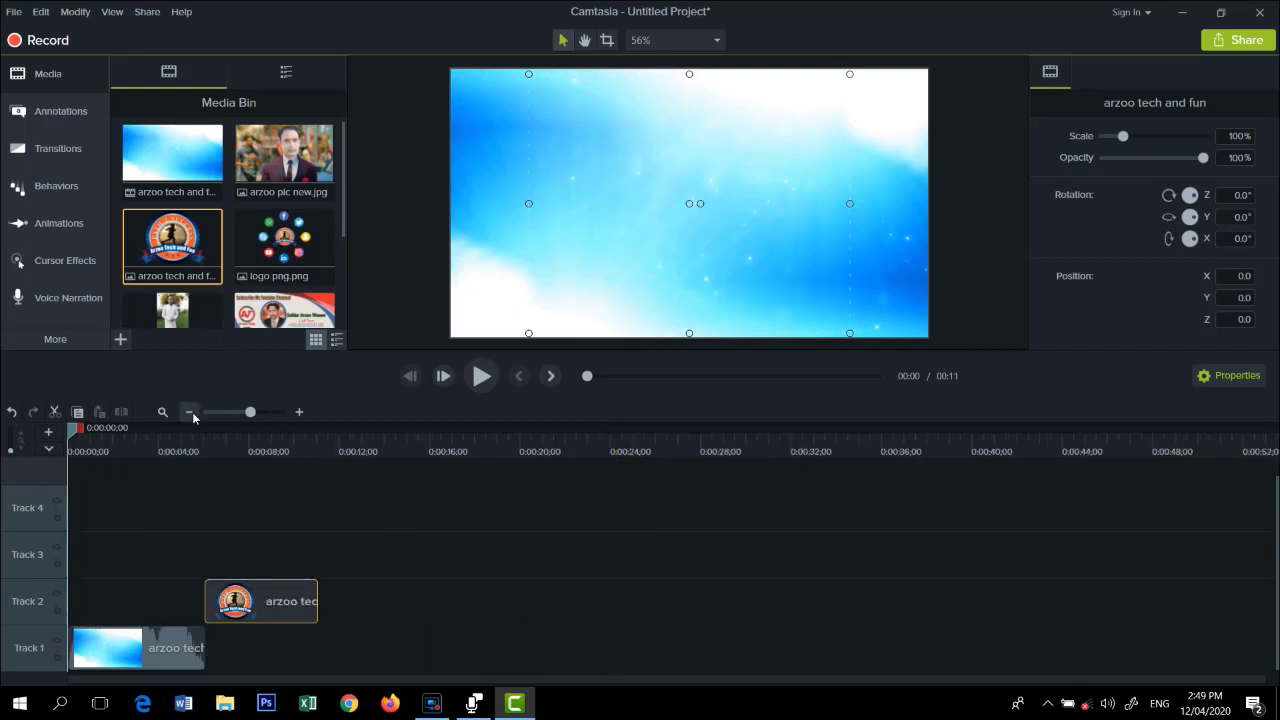
{"action": "left_click_drag", "start_coordinate": [181, 316], "coordinate": [465, 555]}
{"action": "left_click_drag", "start_coordinate": [222, 648], "coordinate": [222, 648]}
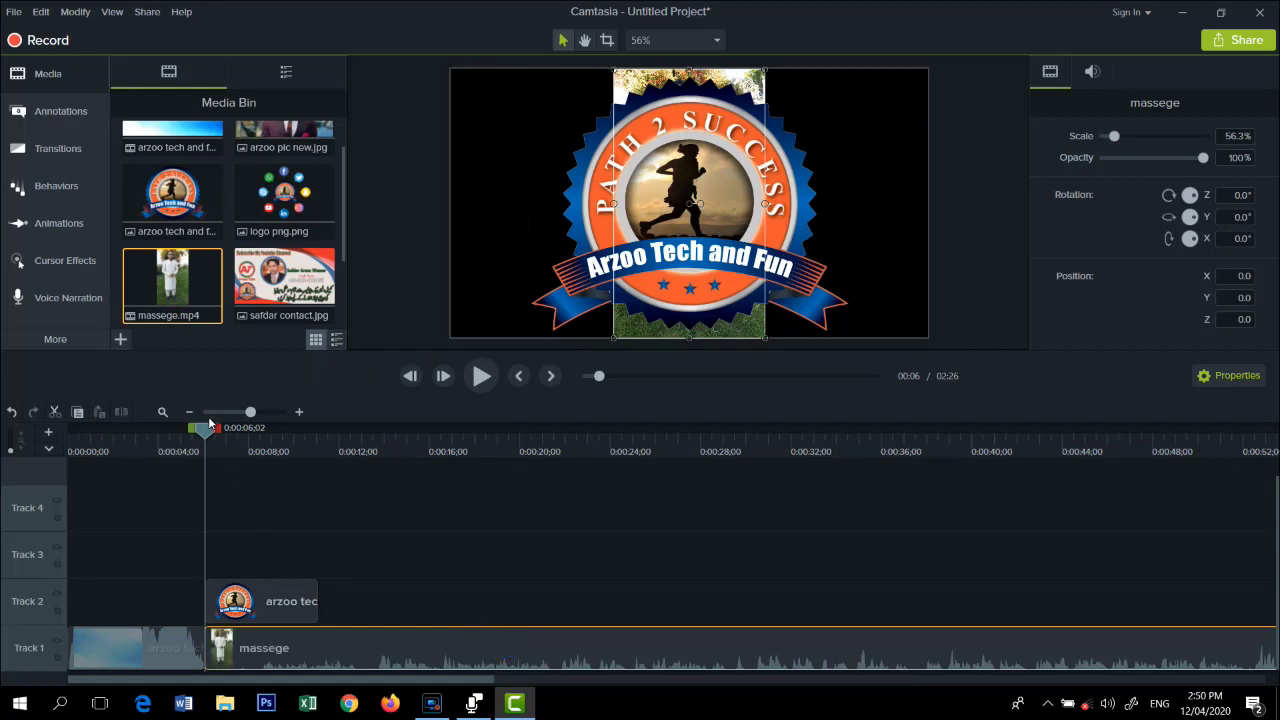
Shrink the logo image and place it in the upper-left corner of the video frame.
{"action": "left_click", "coordinate": [283, 592]}
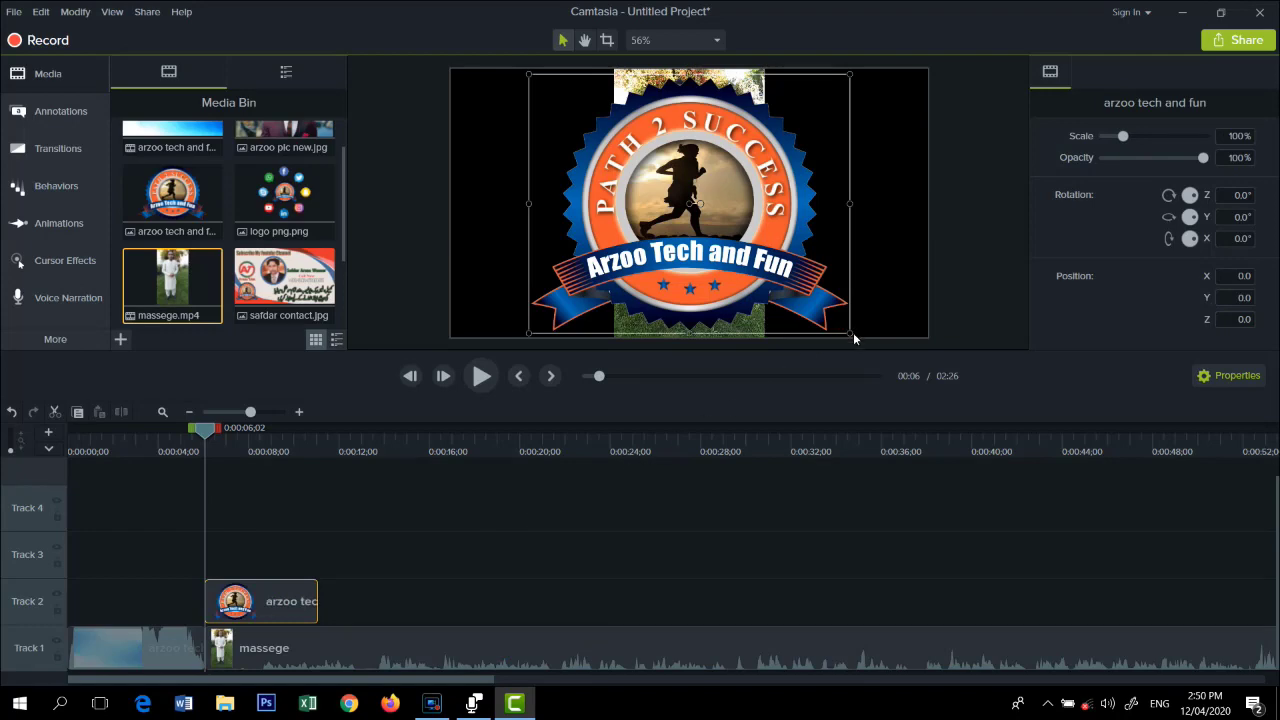
{"action": "left_click_drag", "start_coordinate": [853, 332], "coordinate": [613, 143]}
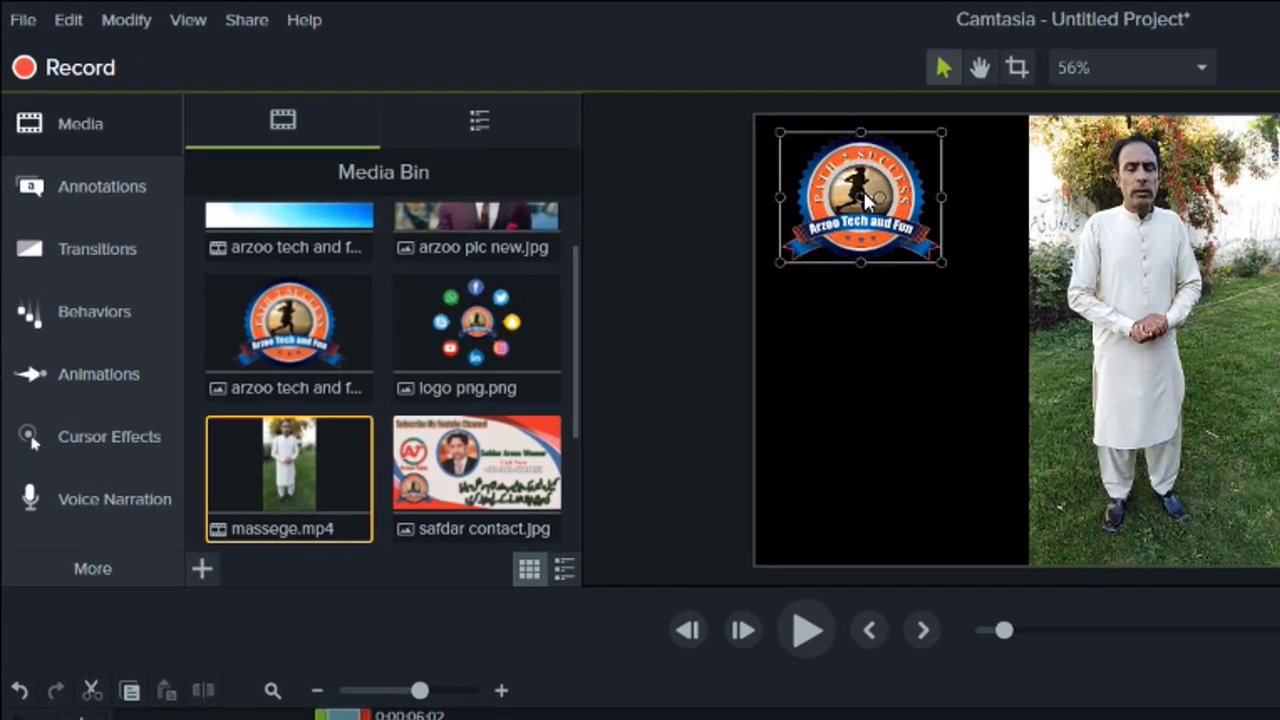
{"action": "left_click_drag", "start_coordinate": [946, 265], "coordinate": [960, 276]}
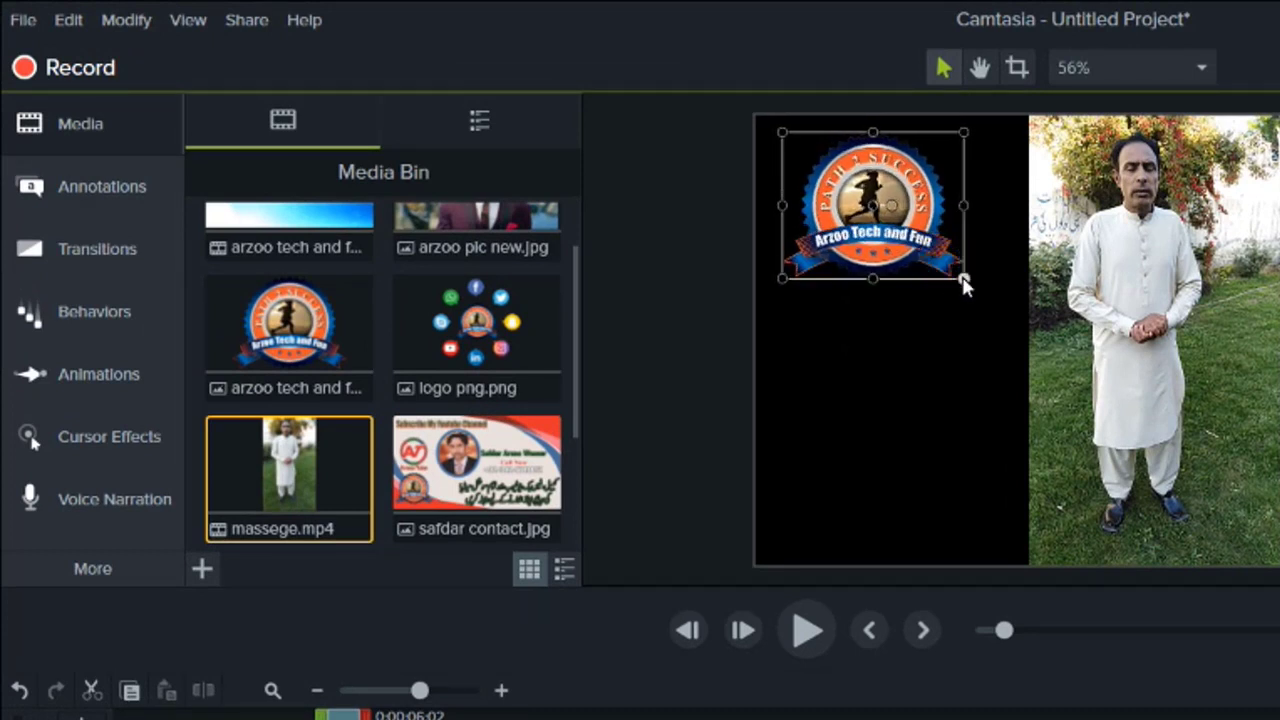
{"action": "left_click_drag", "start_coordinate": [963, 280], "coordinate": [884, 260]}
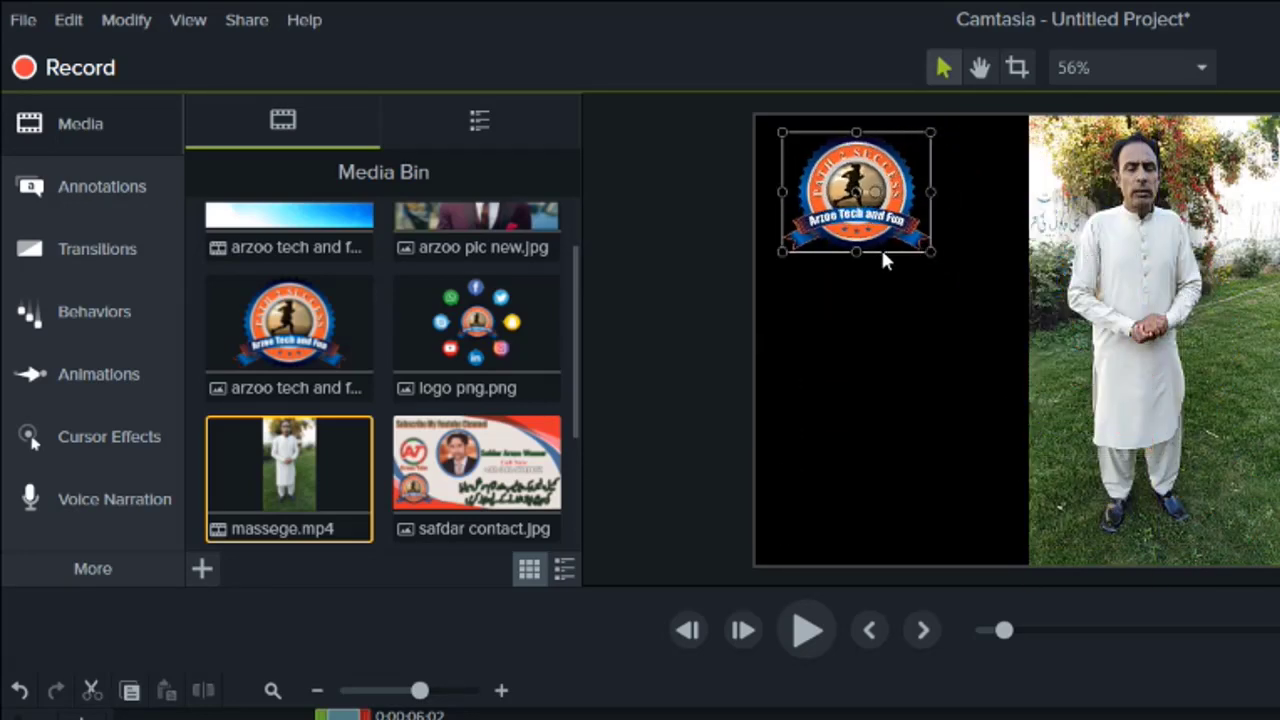
Enlarge the massege video on the canvas to 130% scale at X 190.3, Y -471.7, beside the logo.
{"action": "left_click", "coordinate": [1150, 400]}
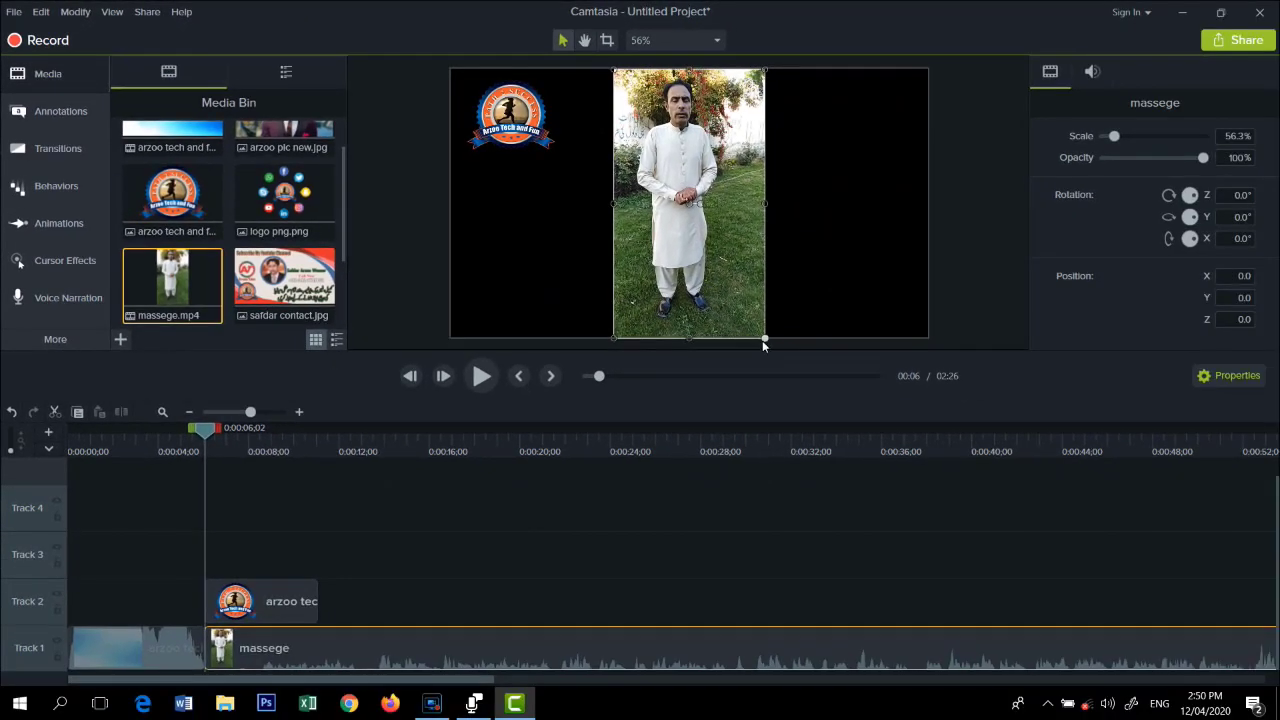
{"action": "left_click_drag", "start_coordinate": [764, 340], "coordinate": [937, 428]}
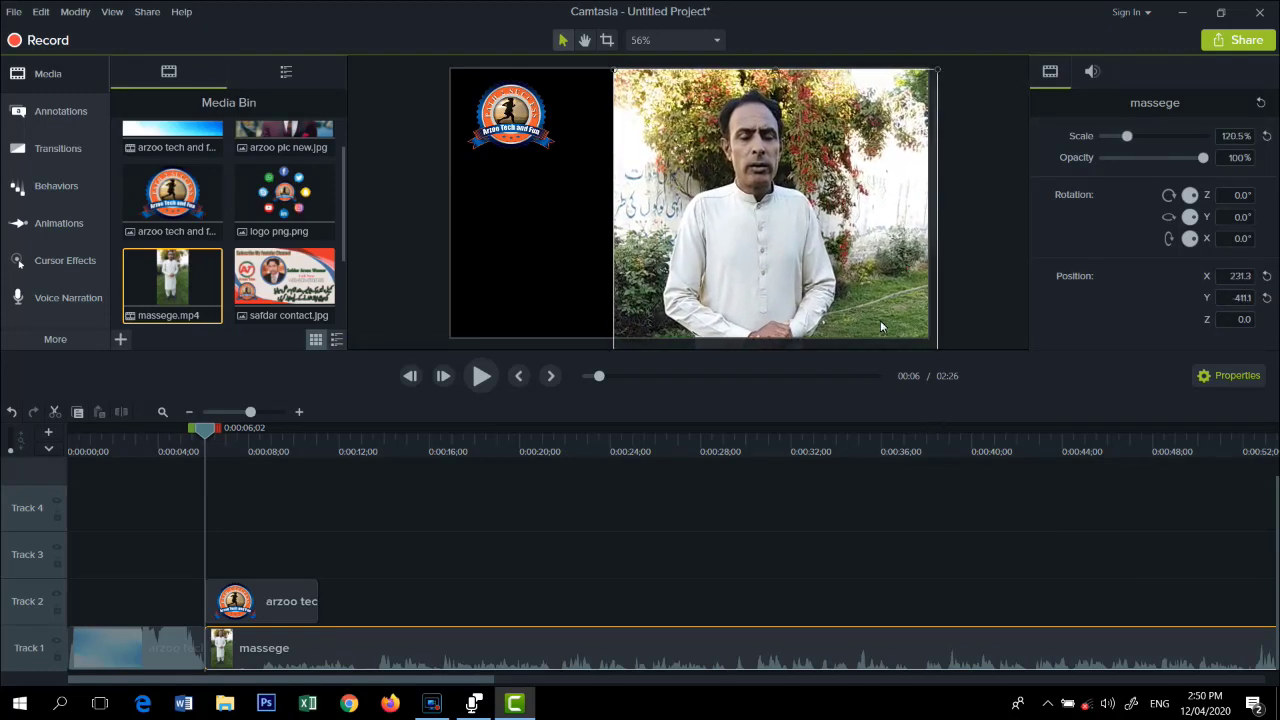
{"action": "left_click", "coordinate": [443, 648]}
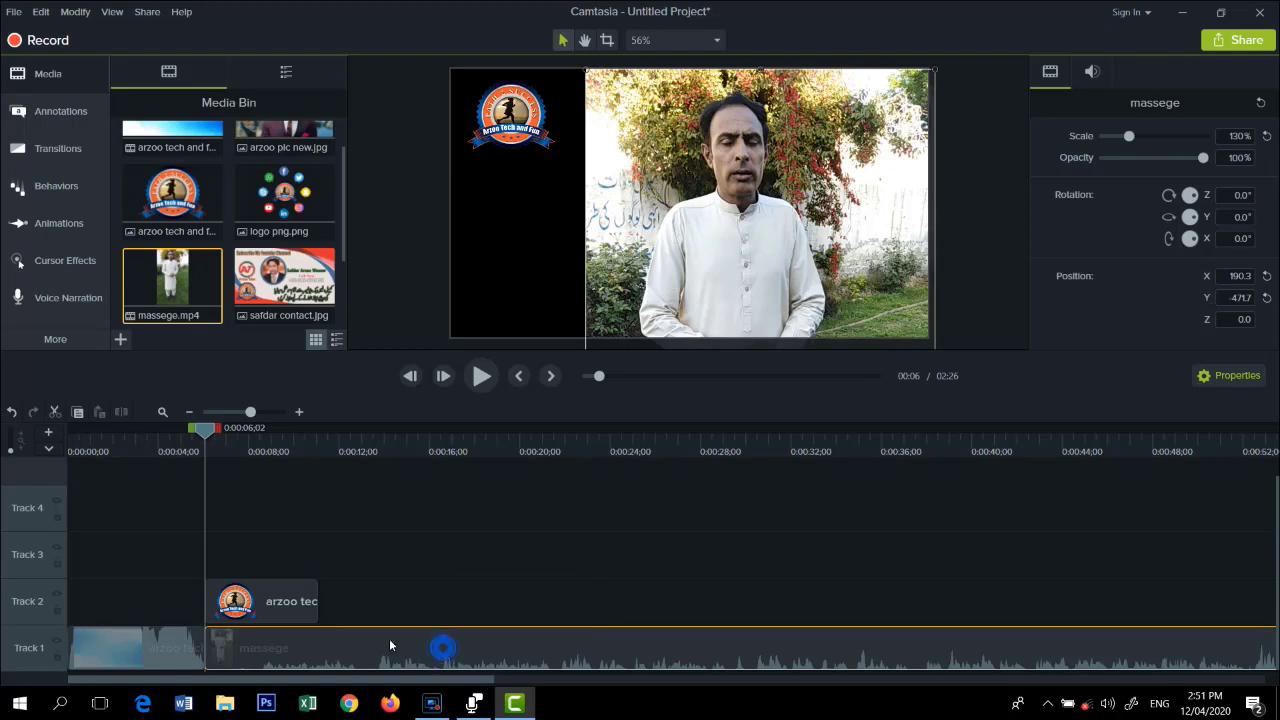
Play back the start of the massege clip and split it on Track 1 at 0:00:08;19.
{"action": "left_click", "coordinate": [481, 376]}
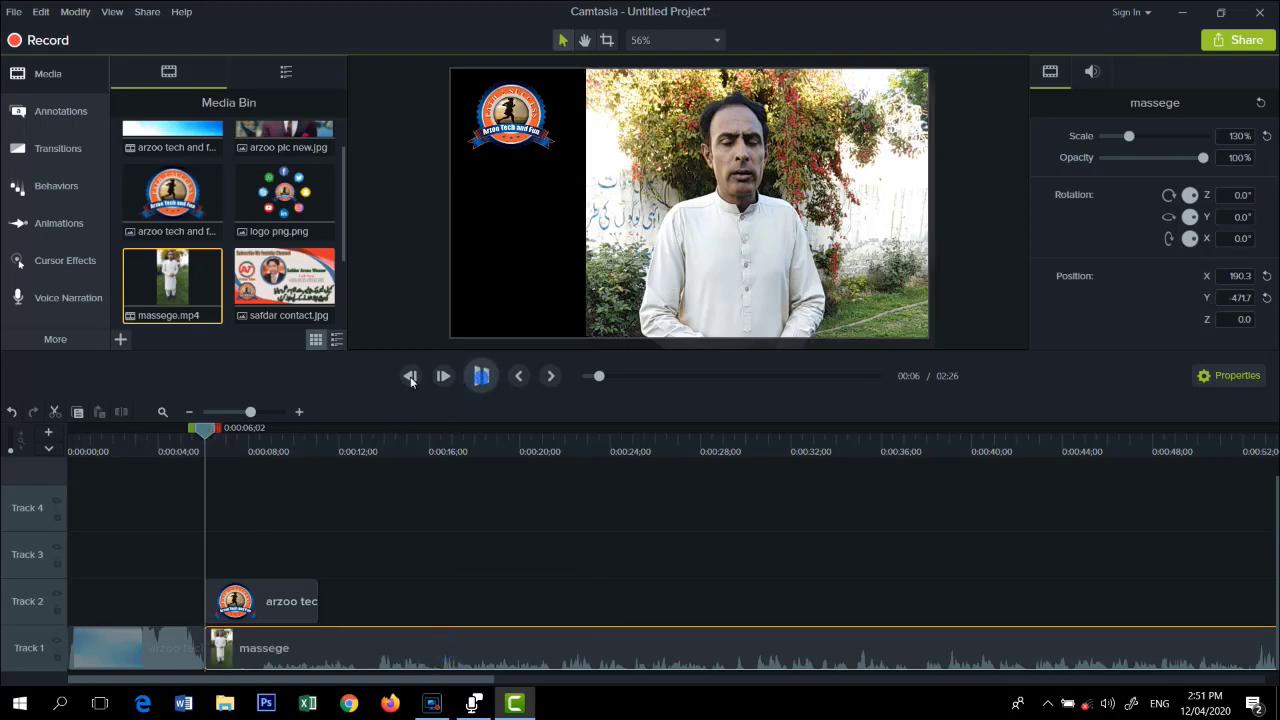
{"action": "left_click", "coordinate": [481, 376]}
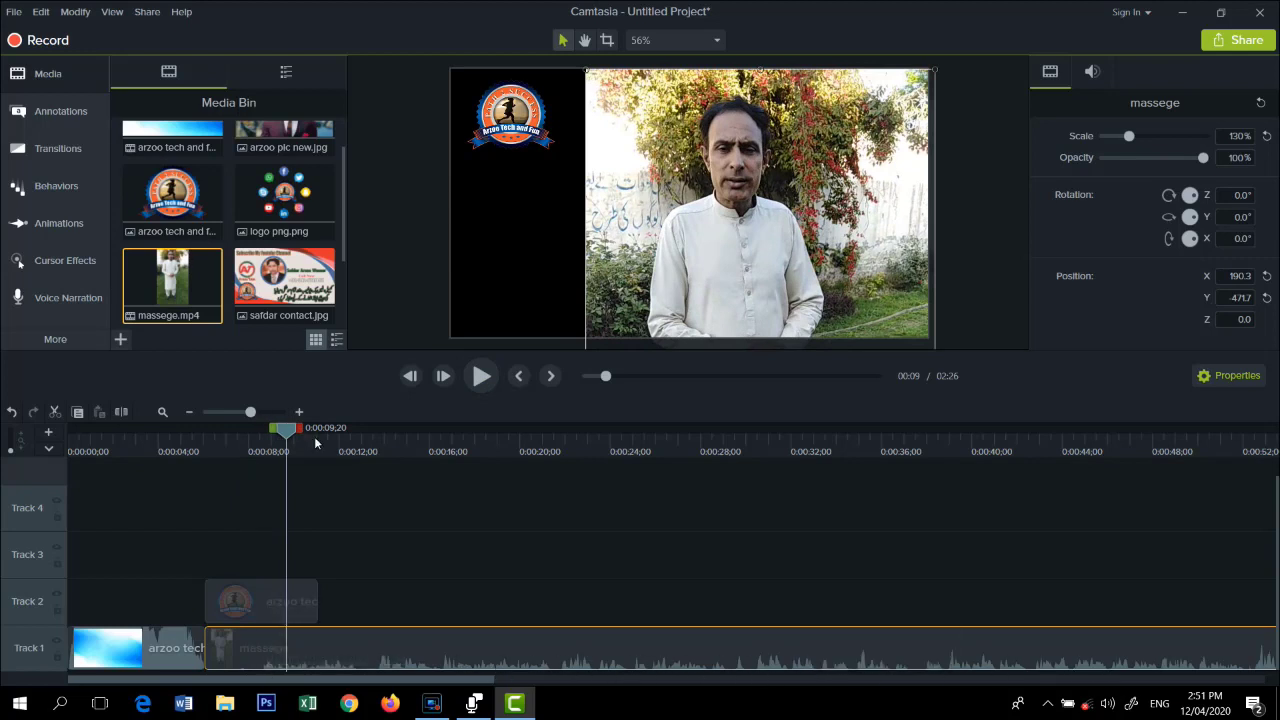
{"action": "left_click_drag", "start_coordinate": [287, 432], "coordinate": [264, 438]}
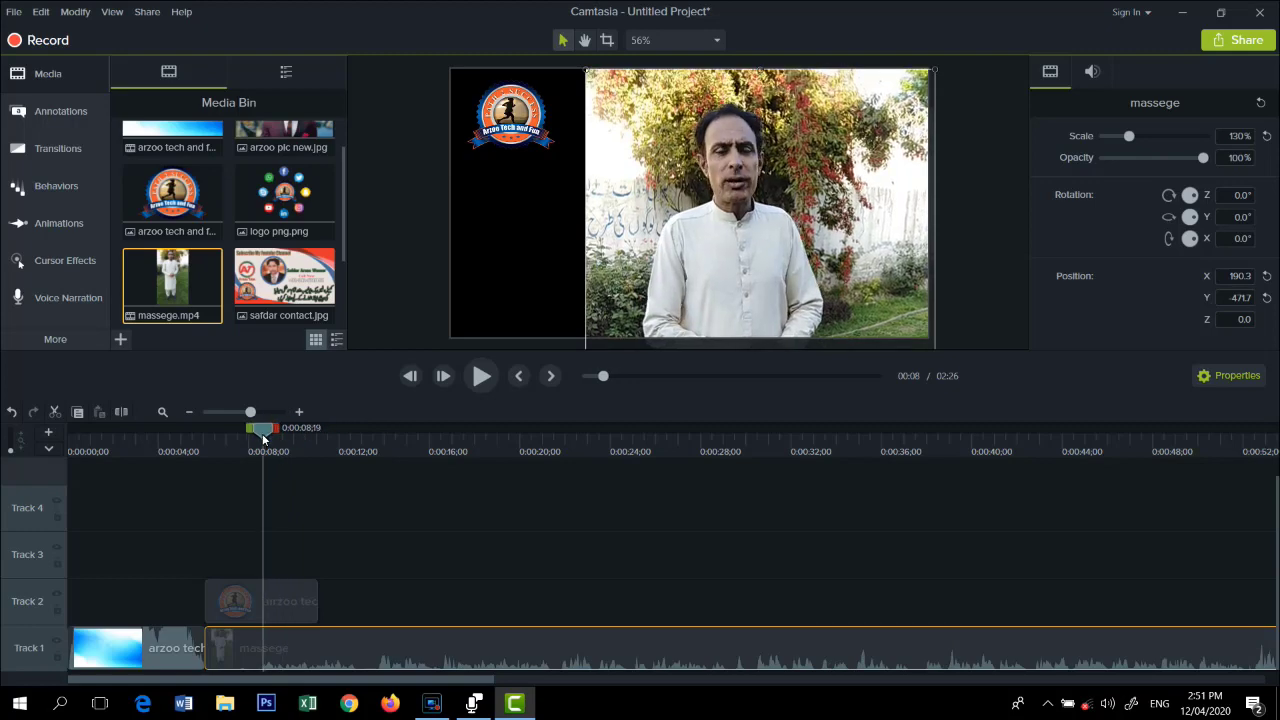
{"action": "left_click", "coordinate": [301, 647]}
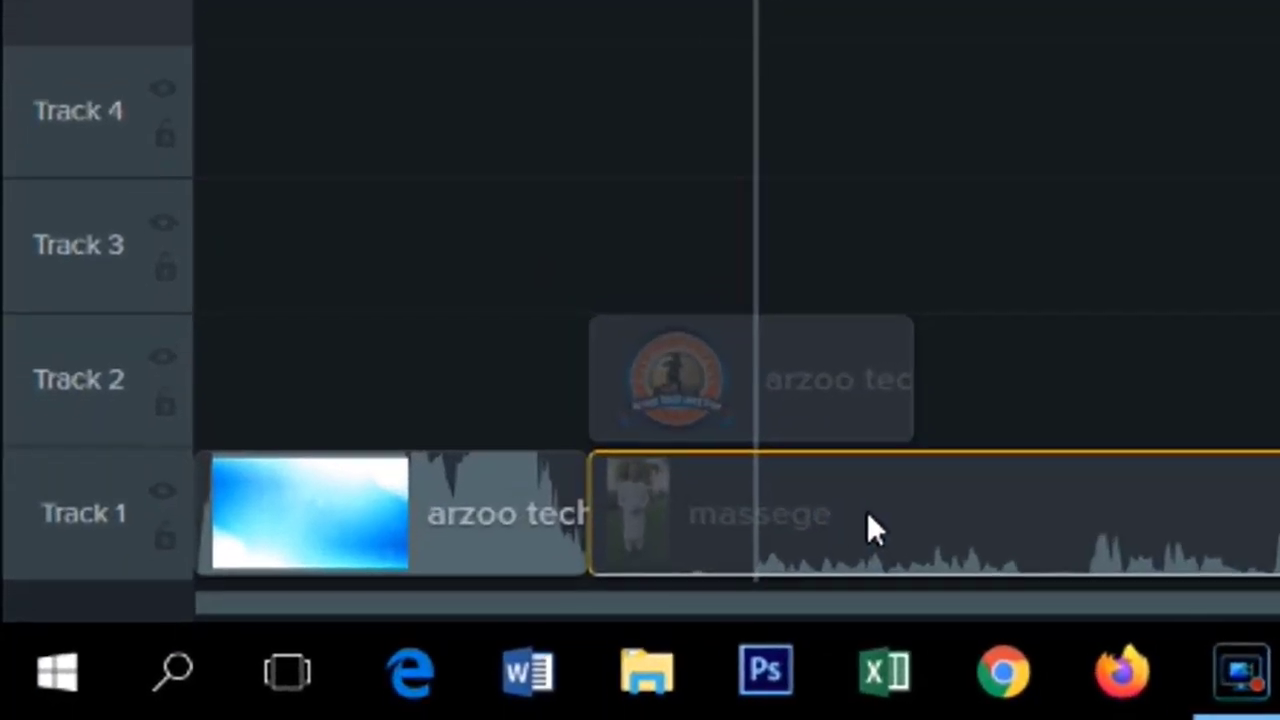
{"action": "key", "text": "s"}
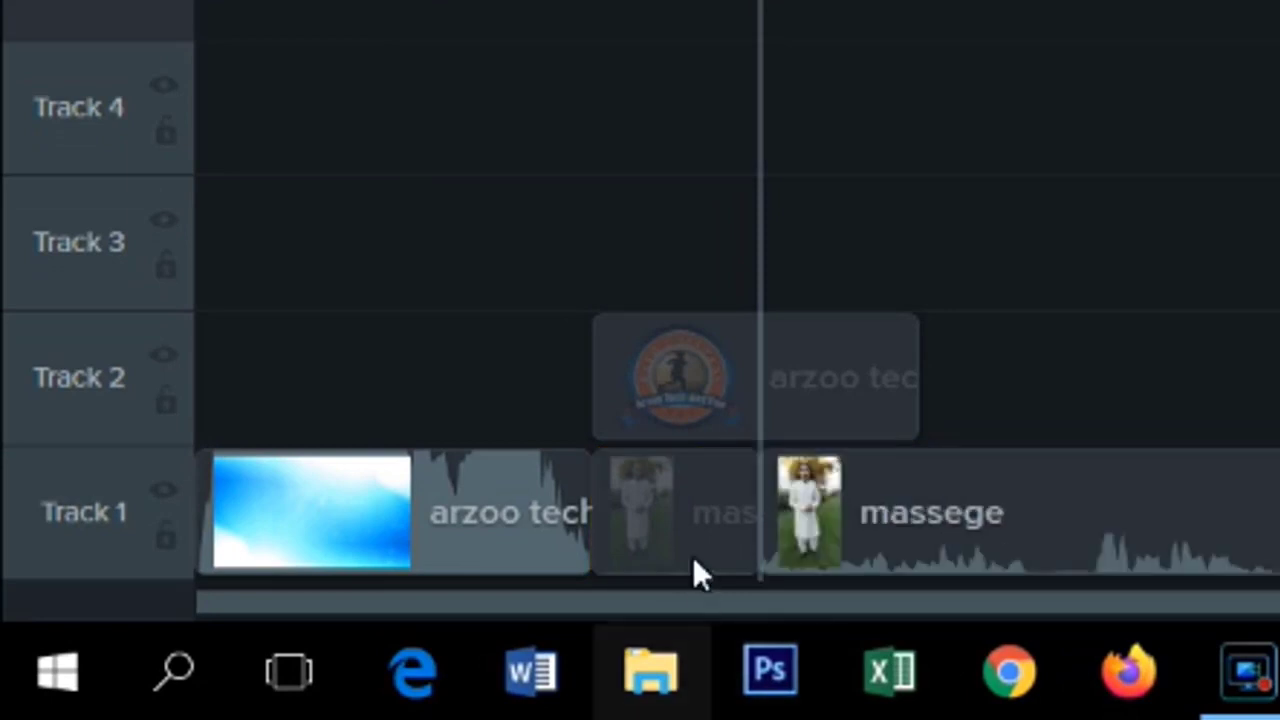
Delete the short opening piece of the massege clip and move the remaining part against the end of the intro.
{"action": "left_click", "coordinate": [687, 540]}
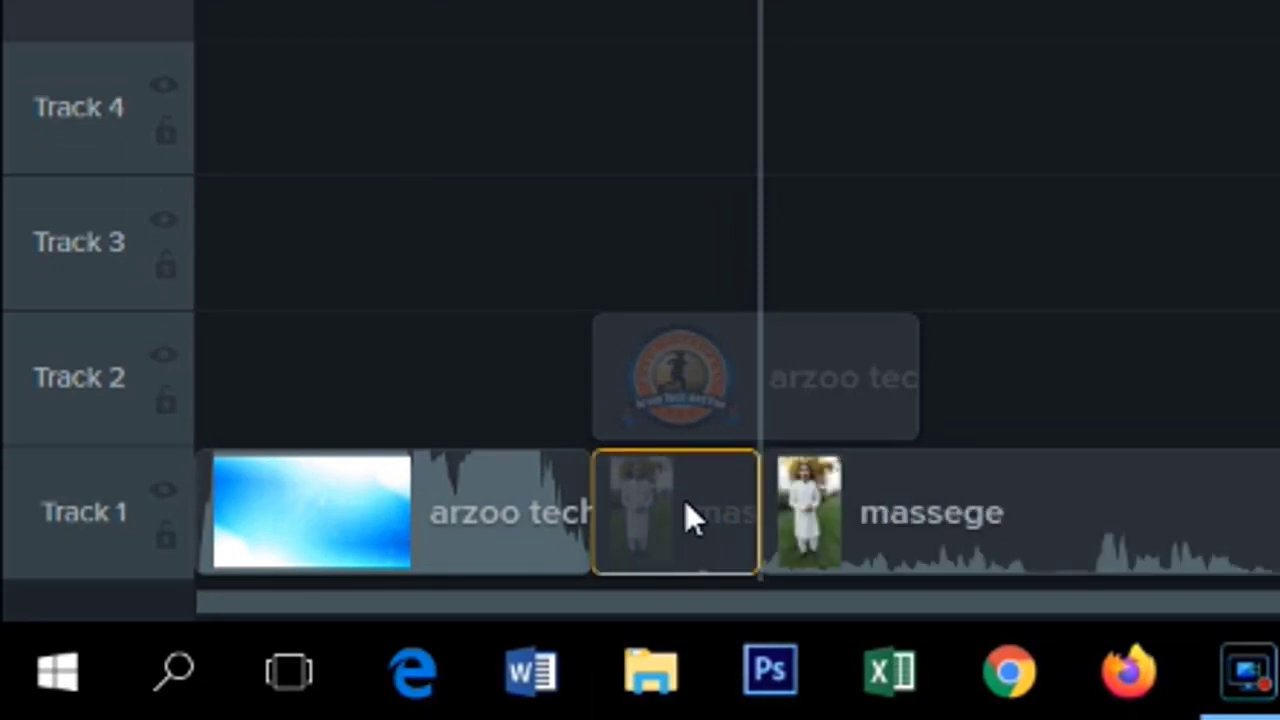
{"action": "key", "text": "Delete"}
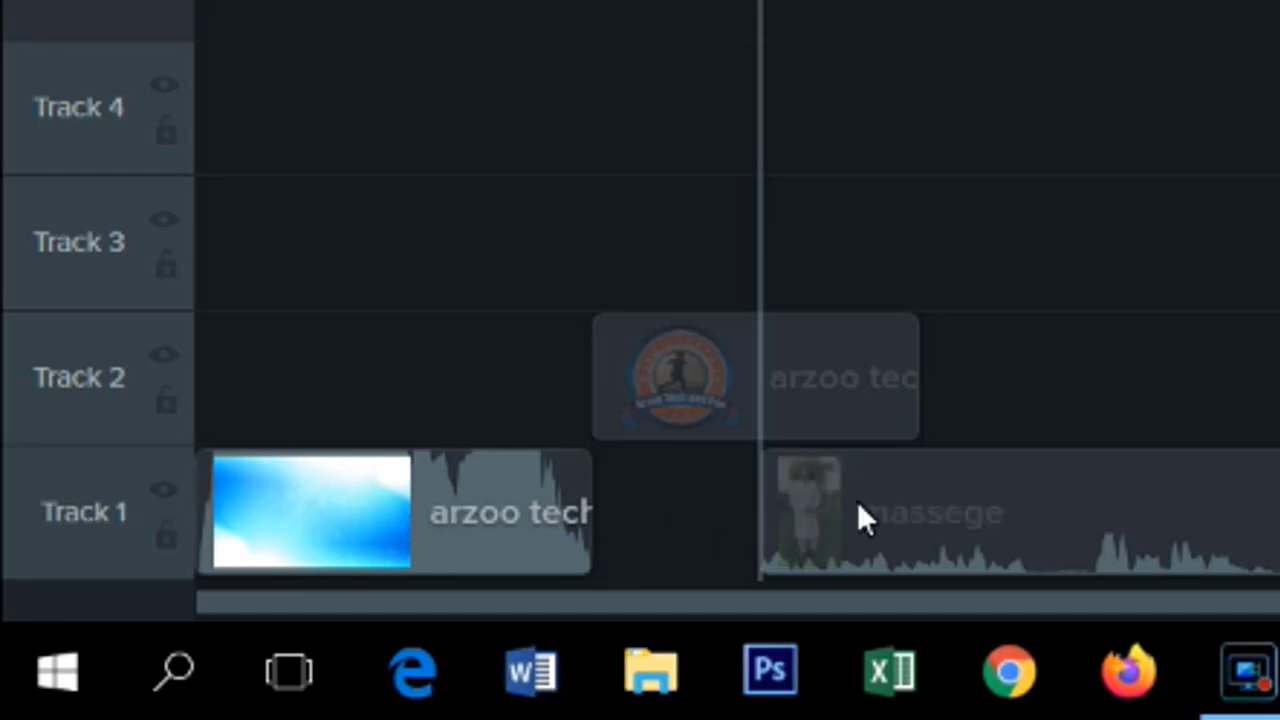
{"action": "left_click_drag", "start_coordinate": [915, 517], "coordinate": [717, 543]}
Split the massege clip on Track 1 at 0:00:10;03 and again at 0:00:11;08.
{"action": "key", "text": "ctrl+plus"}
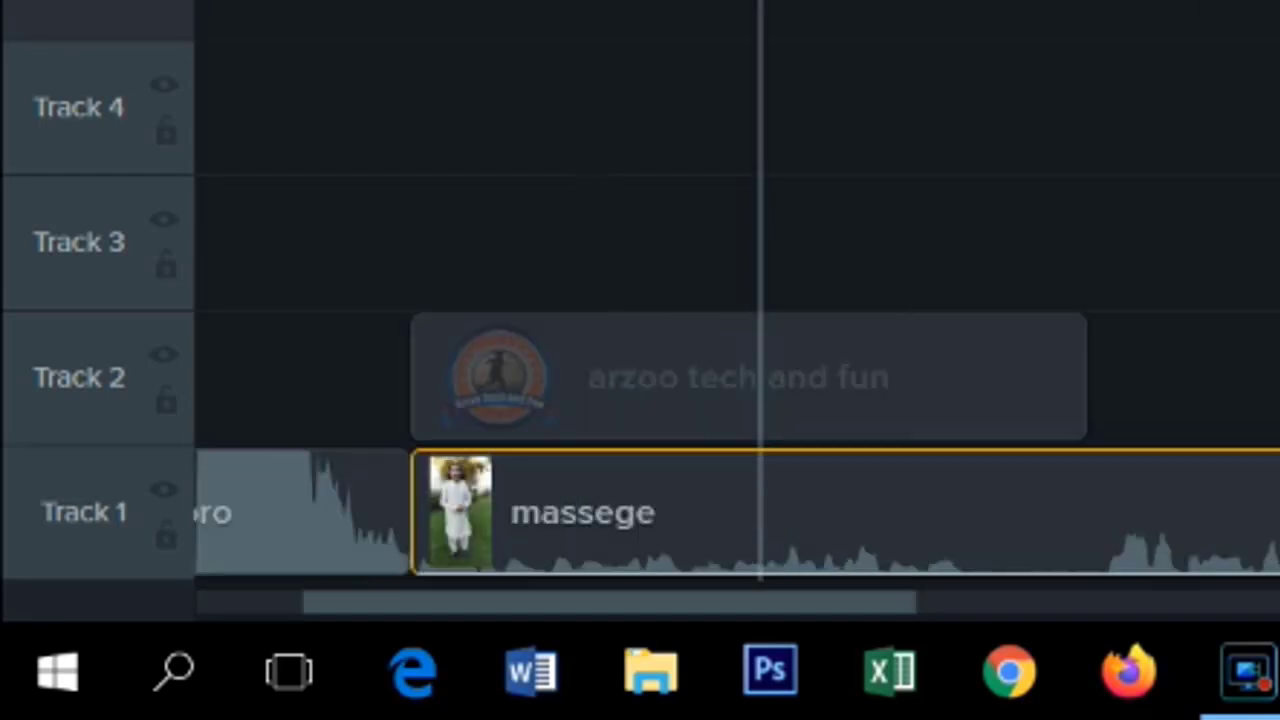
{"action": "key", "text": "ctrl+plus"}
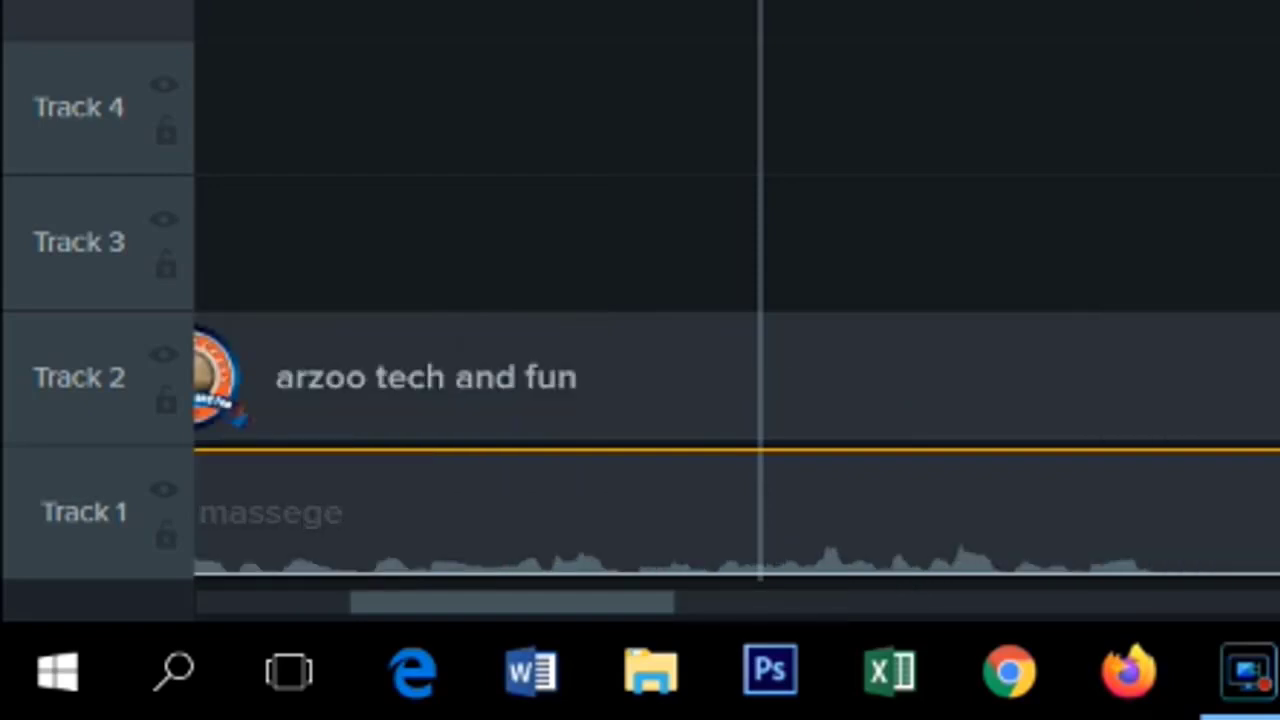
{"action": "left_click_drag", "start_coordinate": [760, 2], "coordinate": [442, 2]}
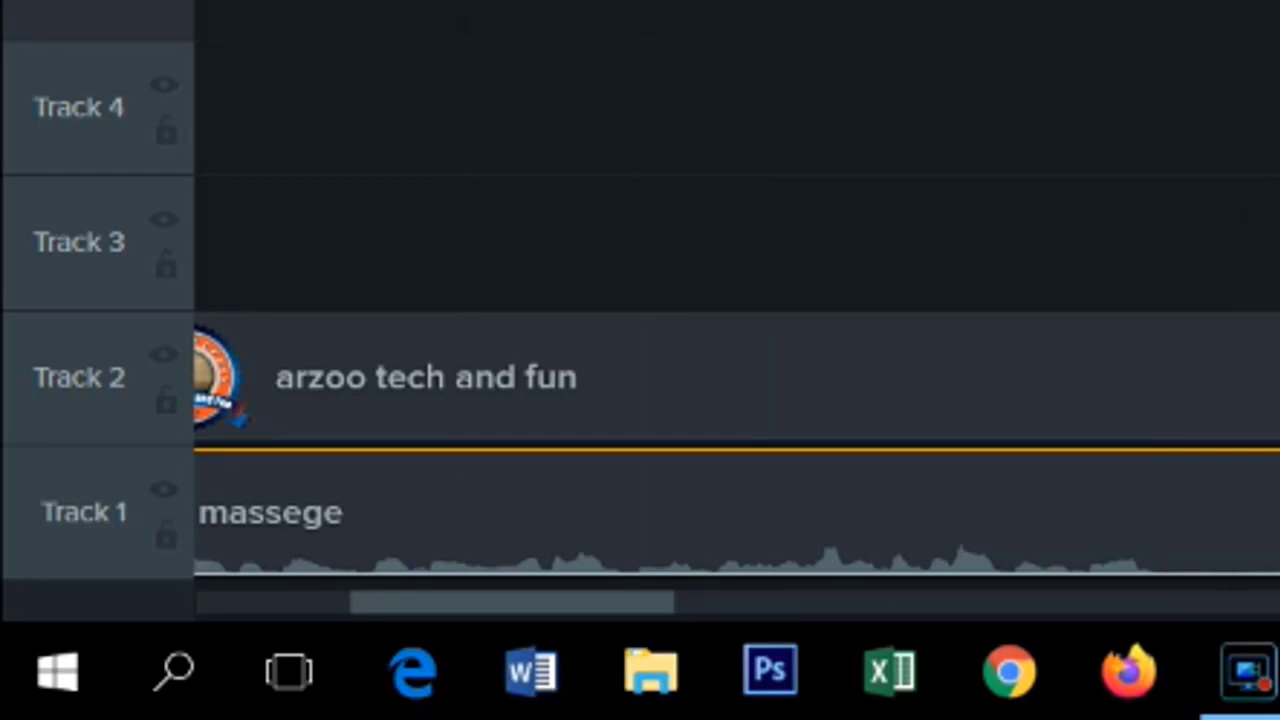
{"action": "left_click", "coordinate": [1246, 550]}
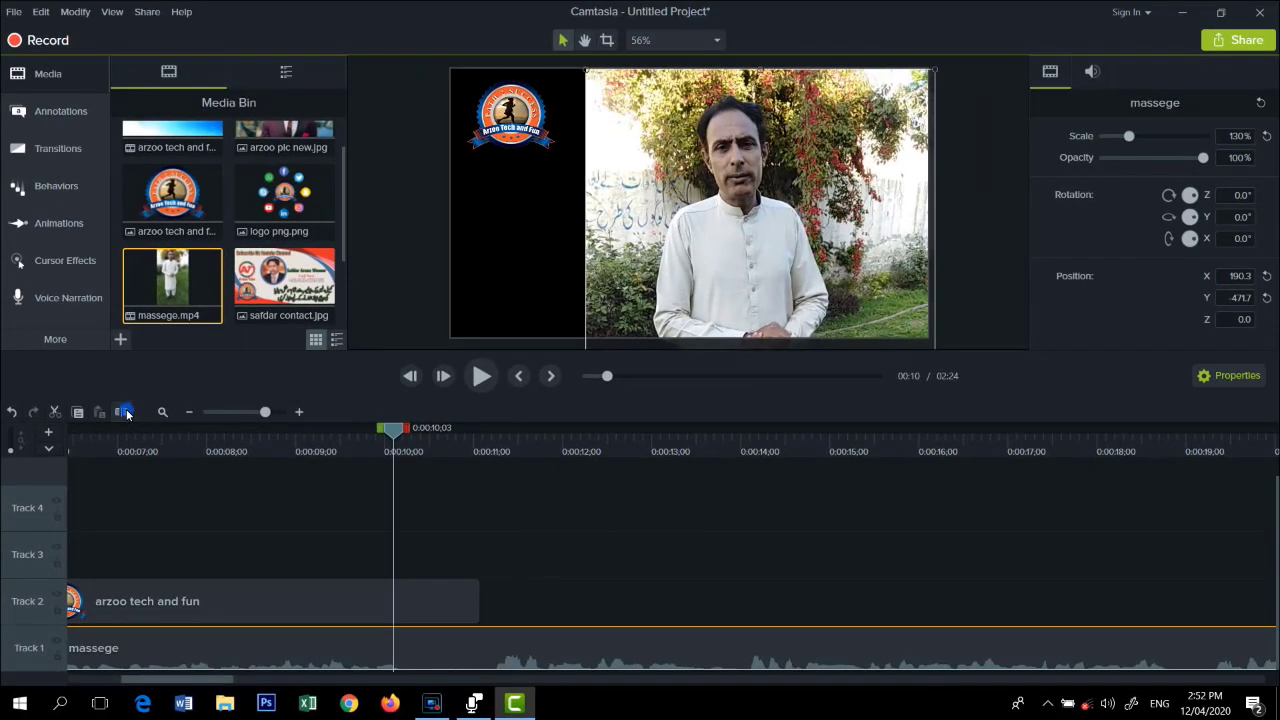
{"action": "left_click", "coordinate": [126, 409]}
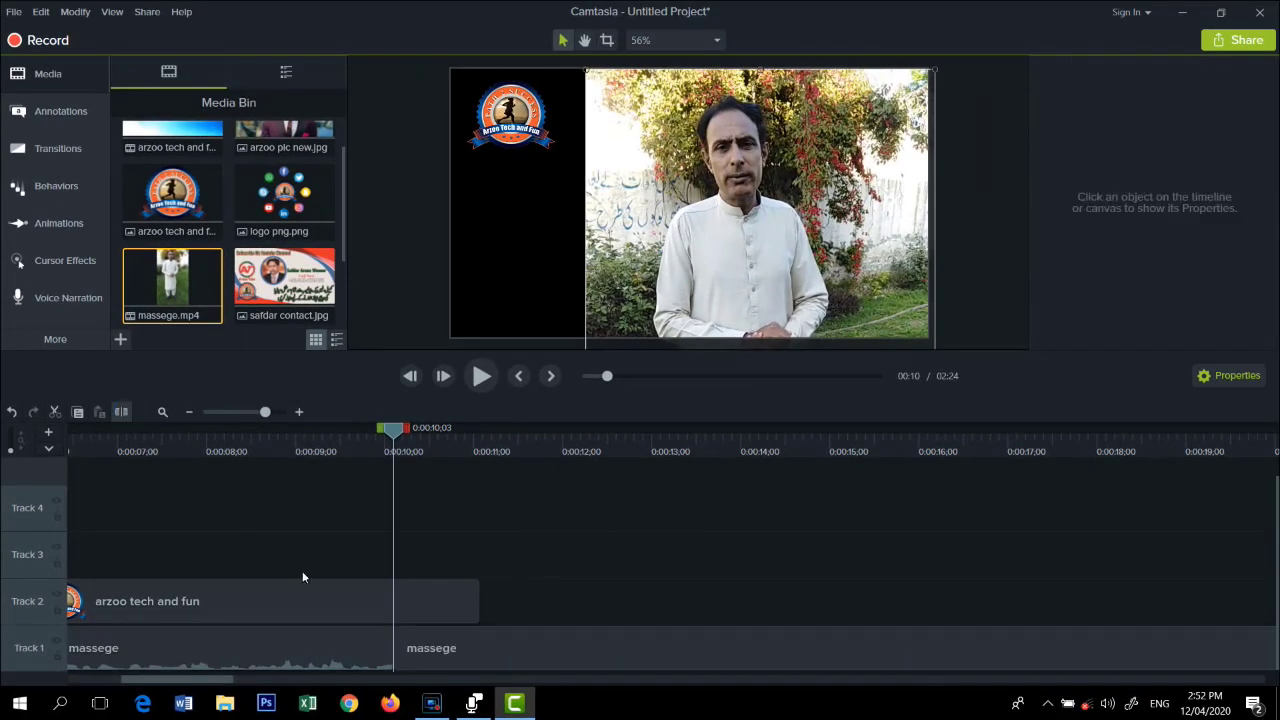
{"action": "left_click_drag", "start_coordinate": [393, 428], "coordinate": [497, 428]}
{"action": "left_click", "coordinate": [440, 648]}
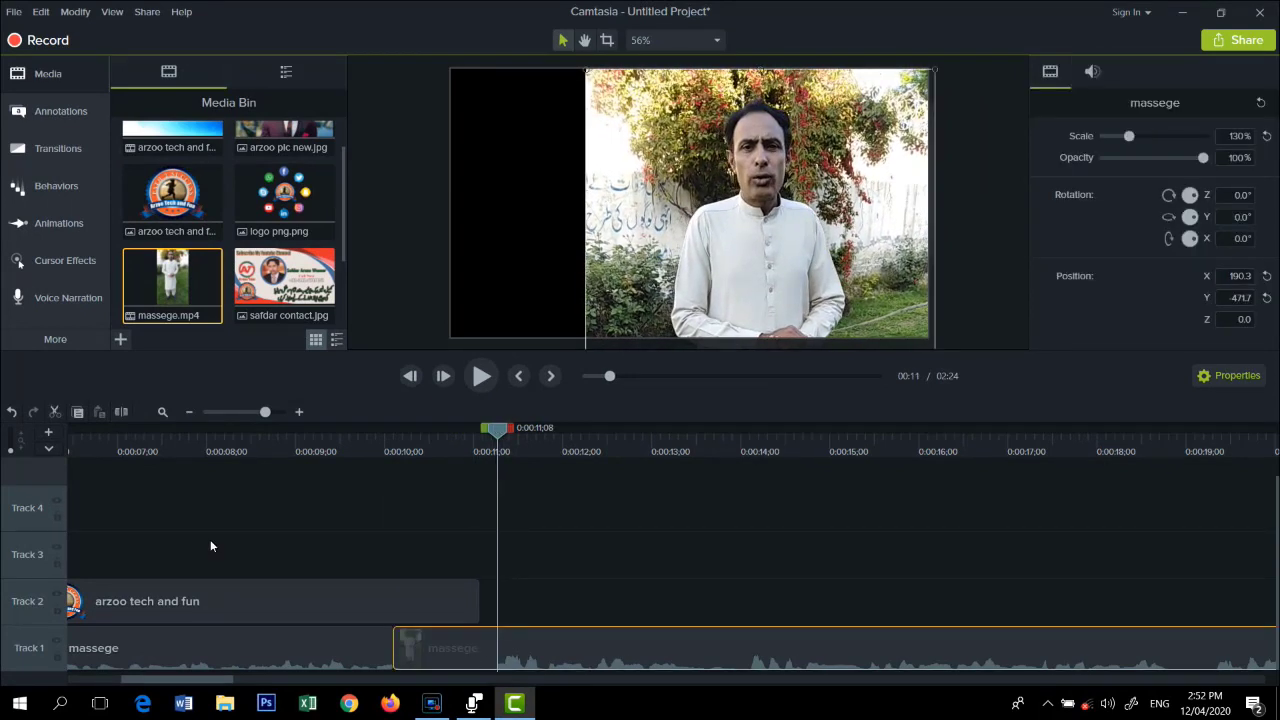
{"action": "left_click", "coordinate": [121, 411]}
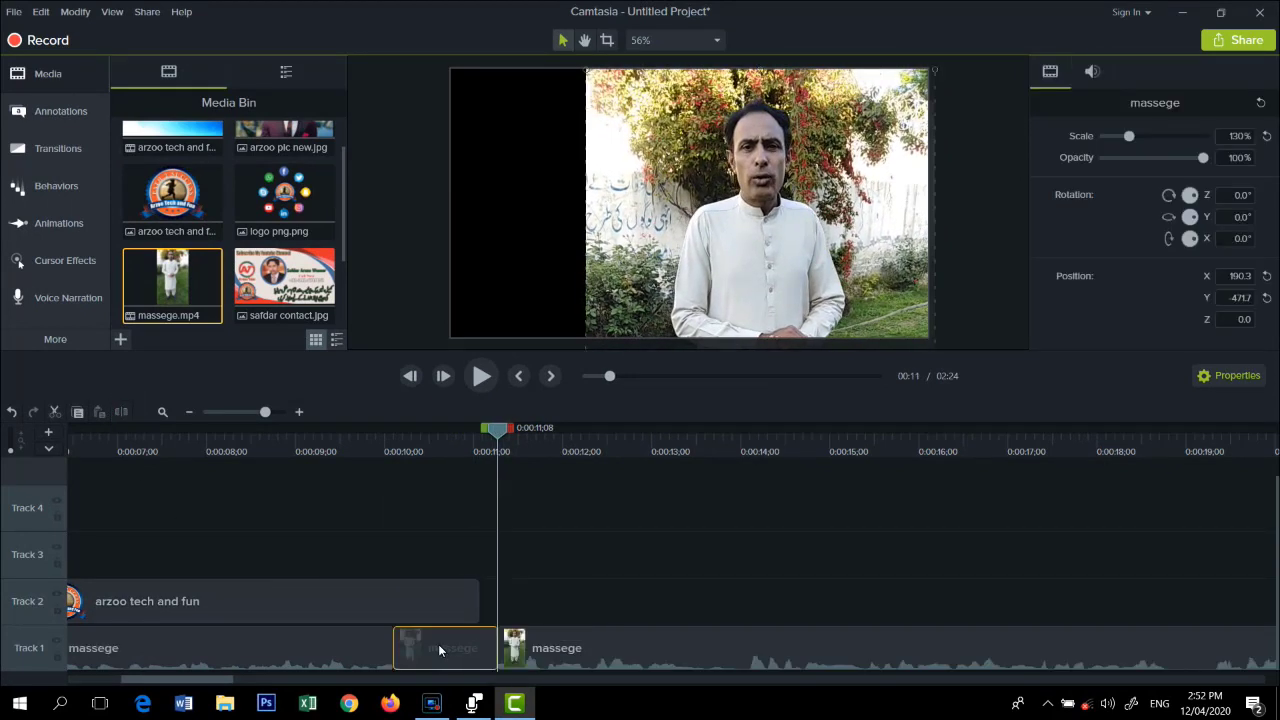
Delete the piece between the two massege splits and close the gap by moving the remaining clip up to 0:00:10;03.
{"action": "key", "text": "Delete"}
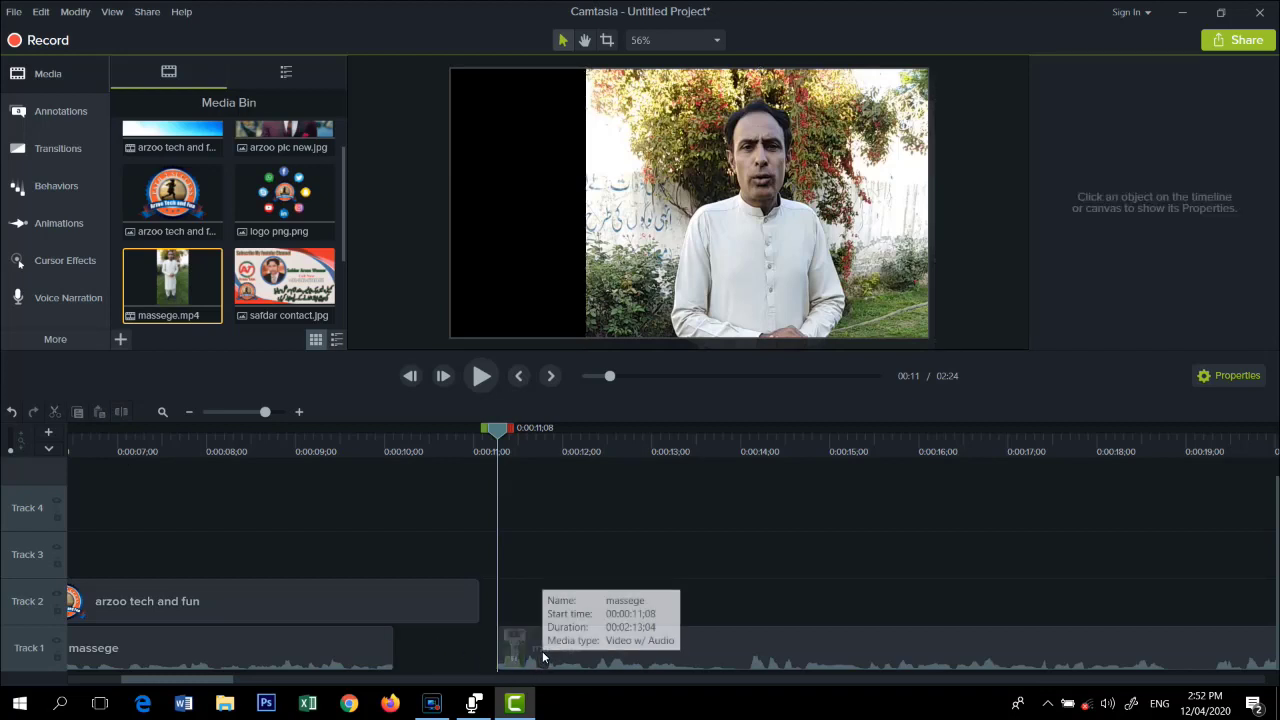
{"action": "left_click_drag", "start_coordinate": [542, 651], "coordinate": [403, 664]}
Scrub back through the first massege clip to about 7 seconds and zoom the timeline out.
{"action": "left_click_drag", "start_coordinate": [497, 430], "coordinate": [352, 470]}
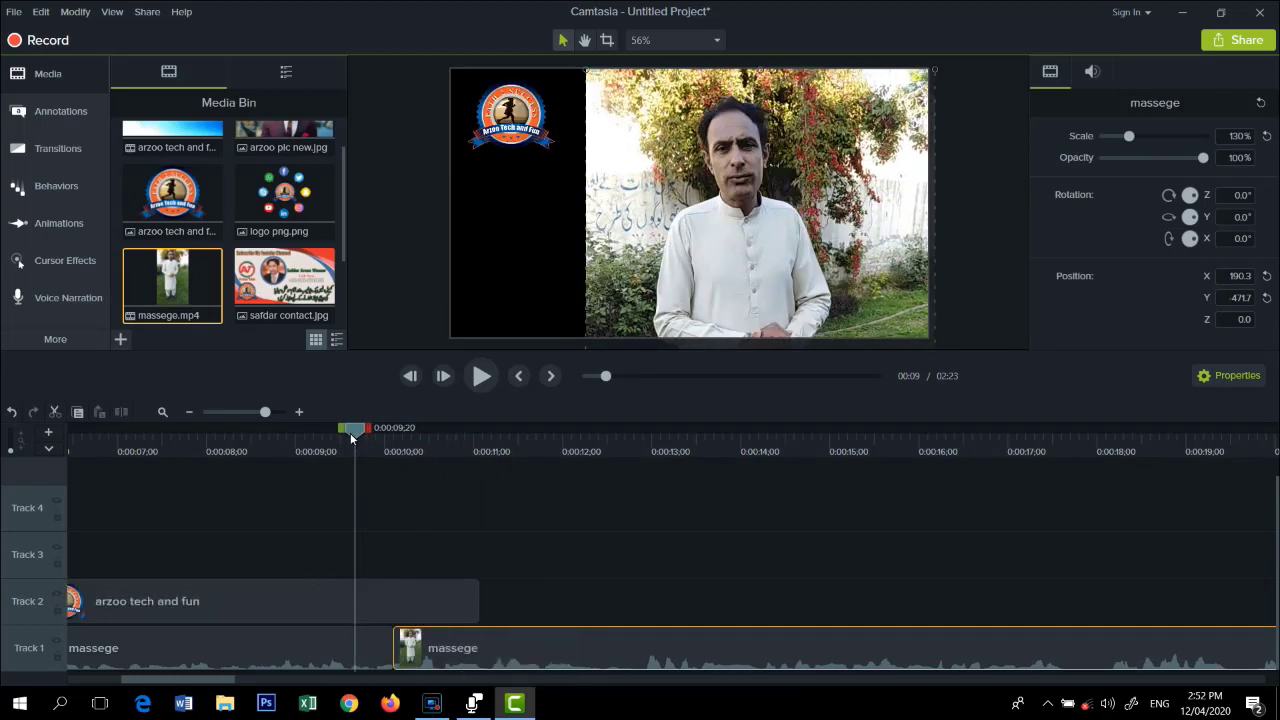
{"action": "left_click_drag", "start_coordinate": [327, 433], "coordinate": [108, 446]}
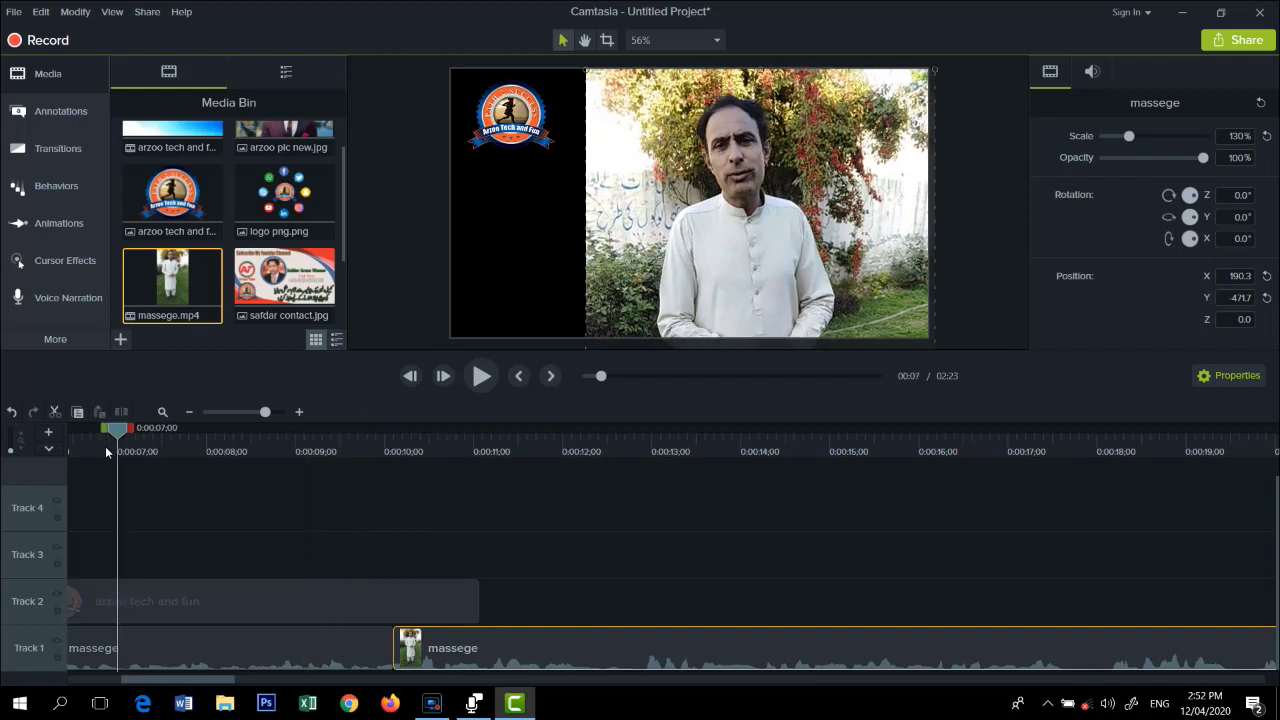
{"action": "left_click", "coordinate": [188, 413]}
{"action": "left_click", "coordinate": [188, 413]}
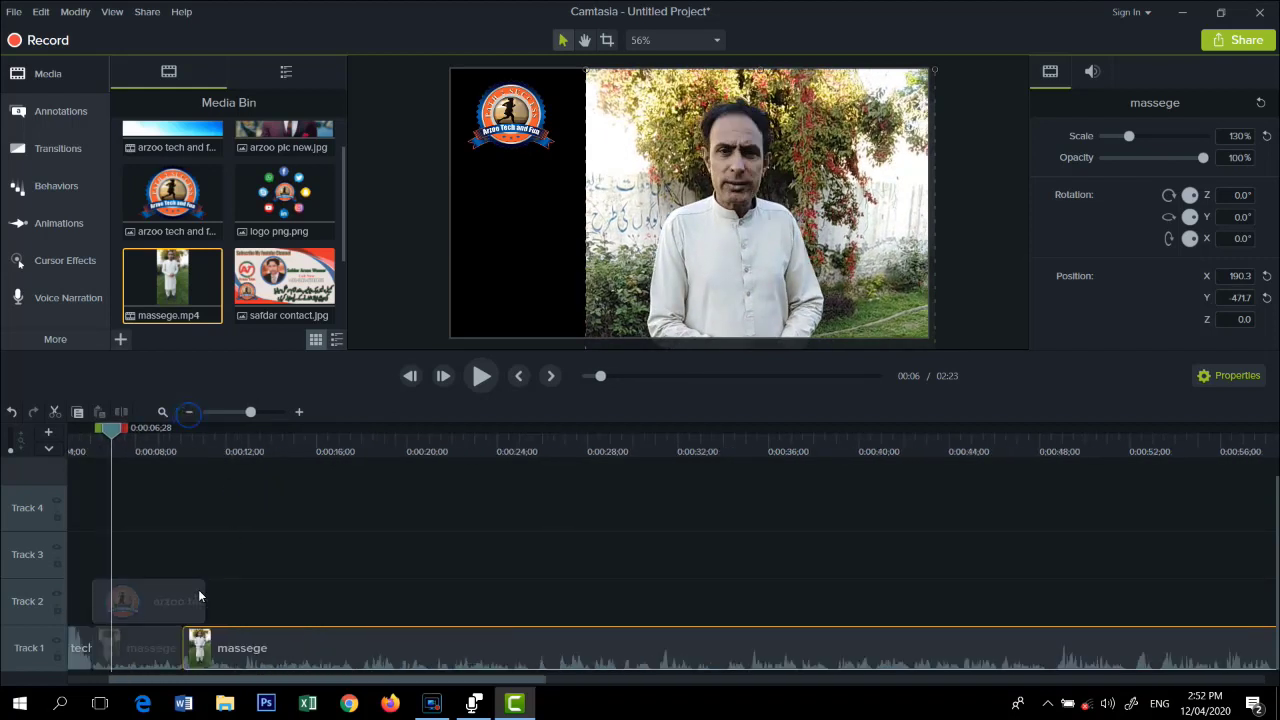
Set the playhead to 0:00:06;03 and shift the first massege clip horizontally on the canvas to X 268.9.
{"action": "left_click_drag", "start_coordinate": [116, 429], "coordinate": [205, 430]}
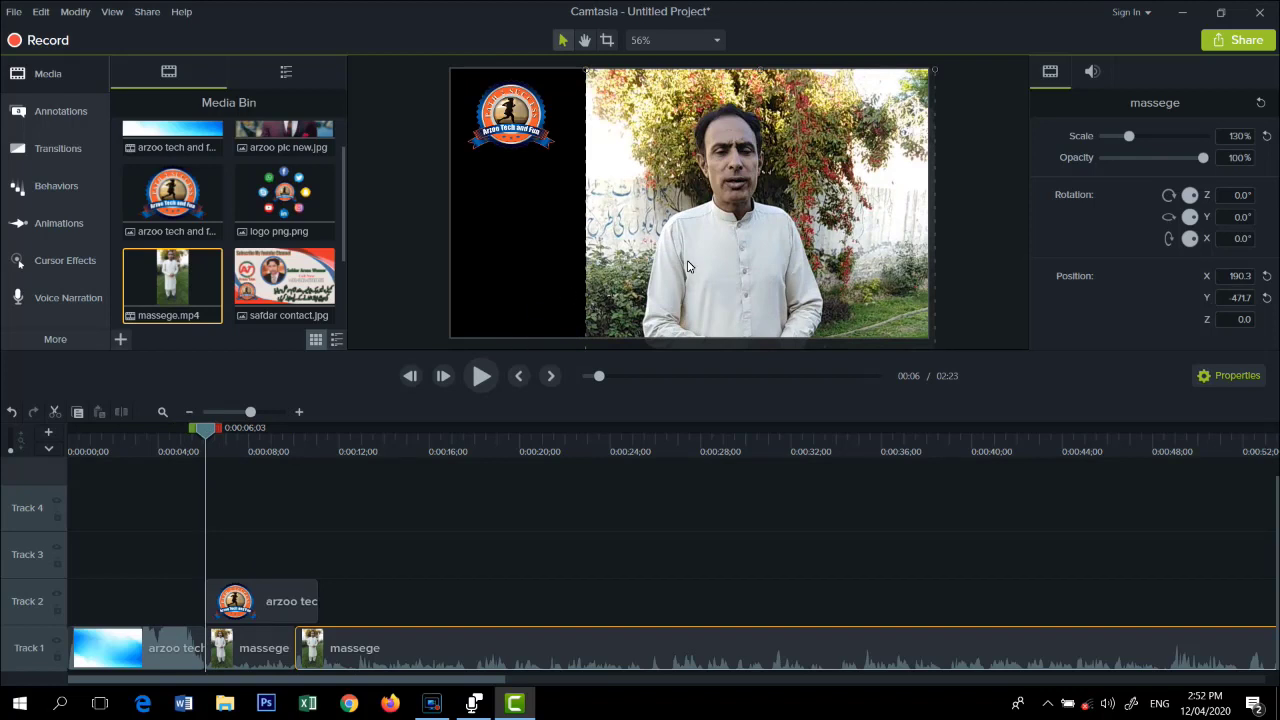
{"action": "left_click_drag", "start_coordinate": [687, 266], "coordinate": [727, 260]}
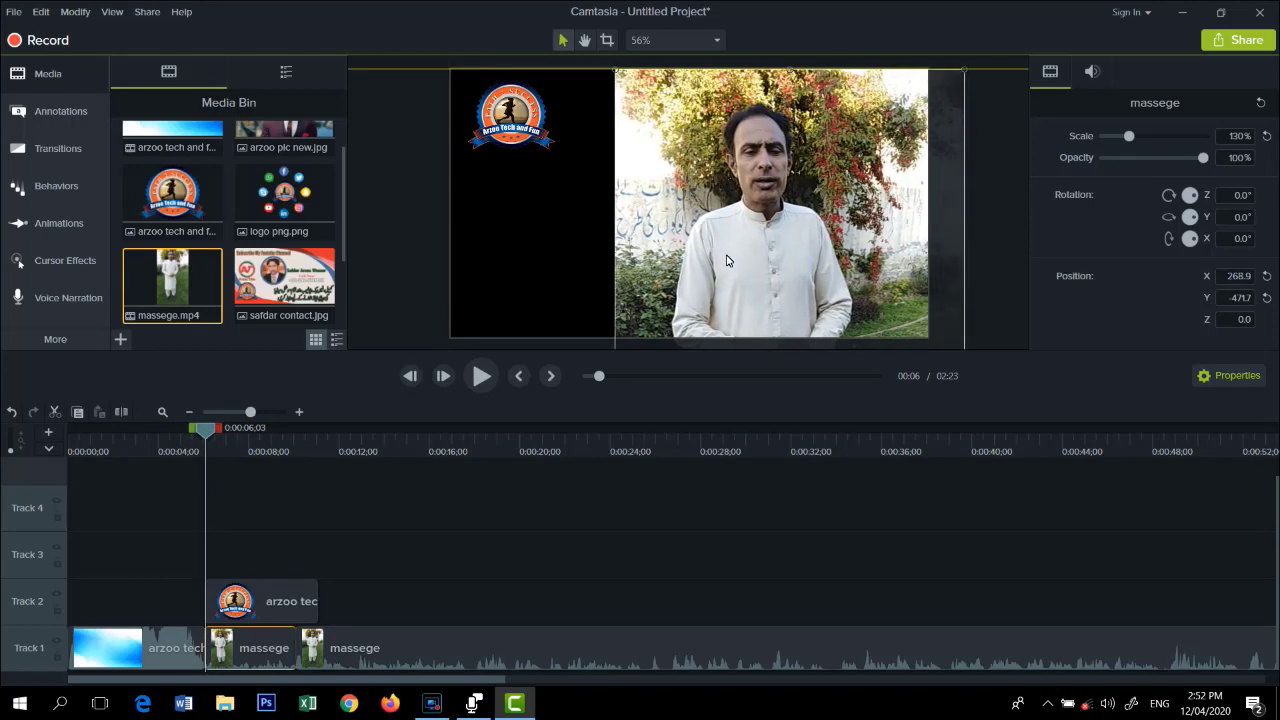
Add arzoo pic new.jpg to Track 3, aligned with the start of the logo on Track 2.
{"action": "scroll", "coordinate": [292, 320], "scroll_direction": "up", "scroll_amount": 1}
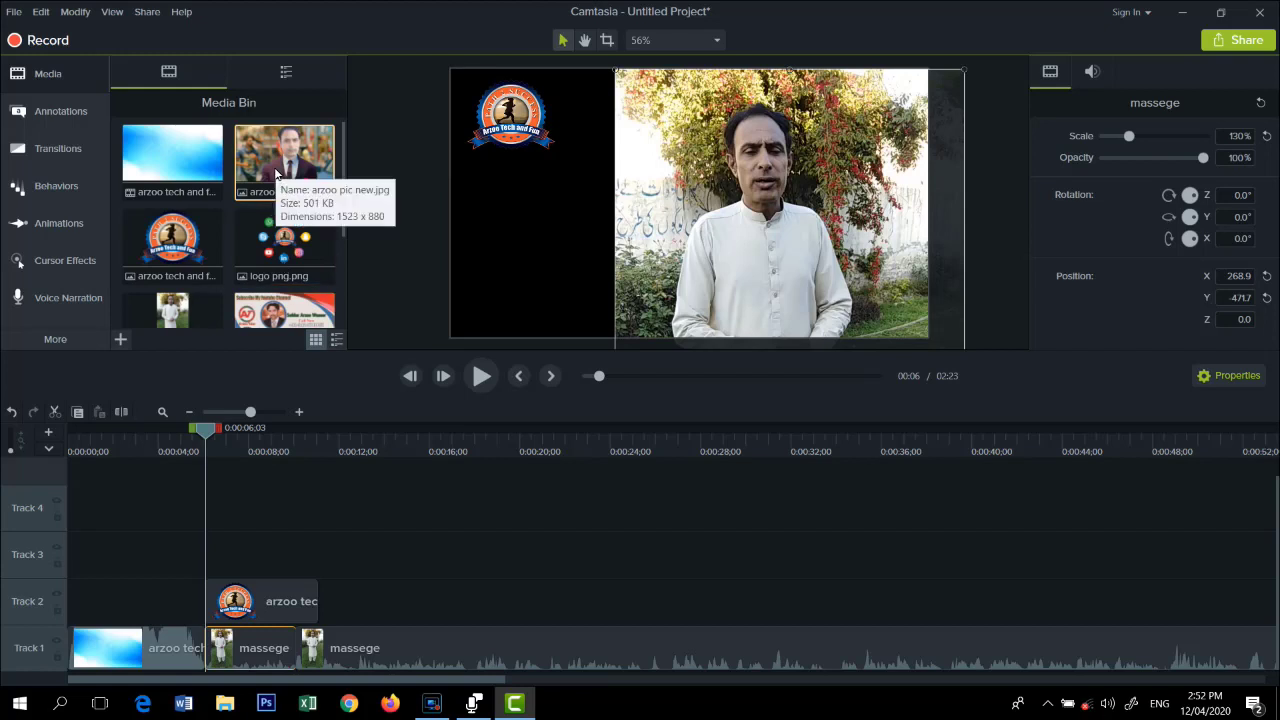
{"action": "left_click_drag", "start_coordinate": [276, 174], "coordinate": [285, 555]}
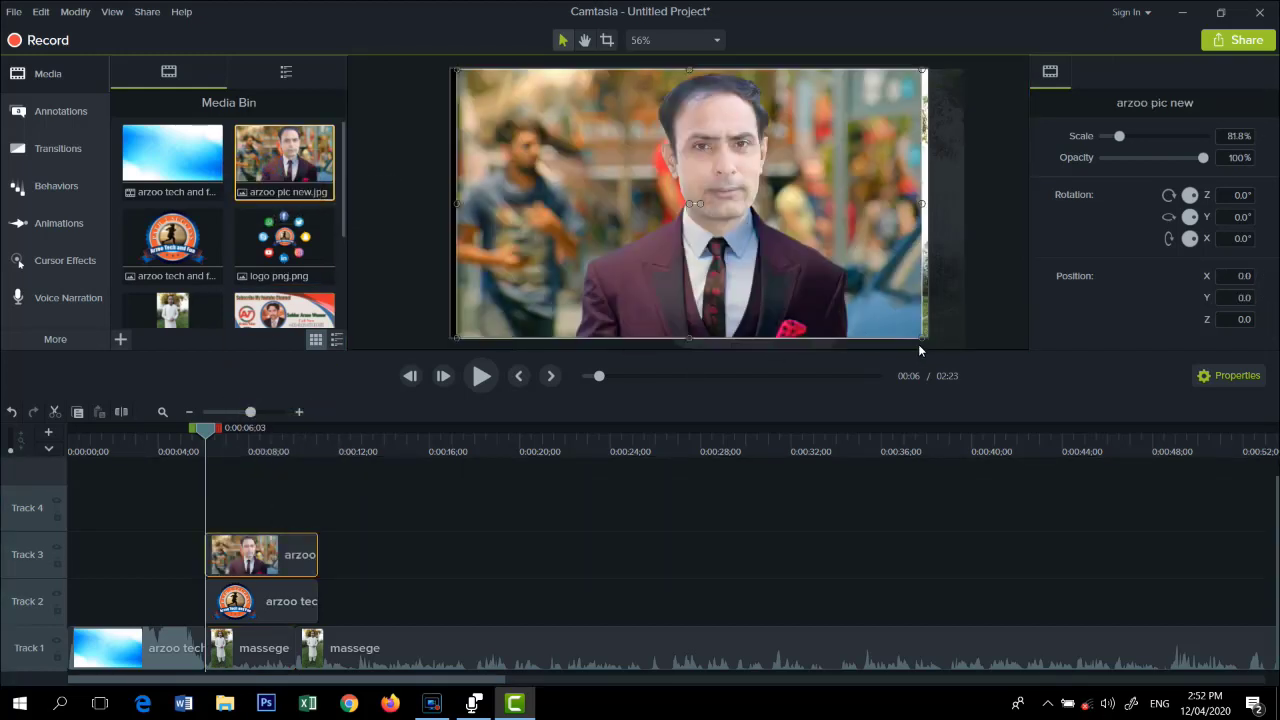
Shrink the arzoo pic new picture clear of the logo on the canvas and crop away its left and right sides.
{"action": "left_click_drag", "start_coordinate": [920, 340], "coordinate": [647, 184]}
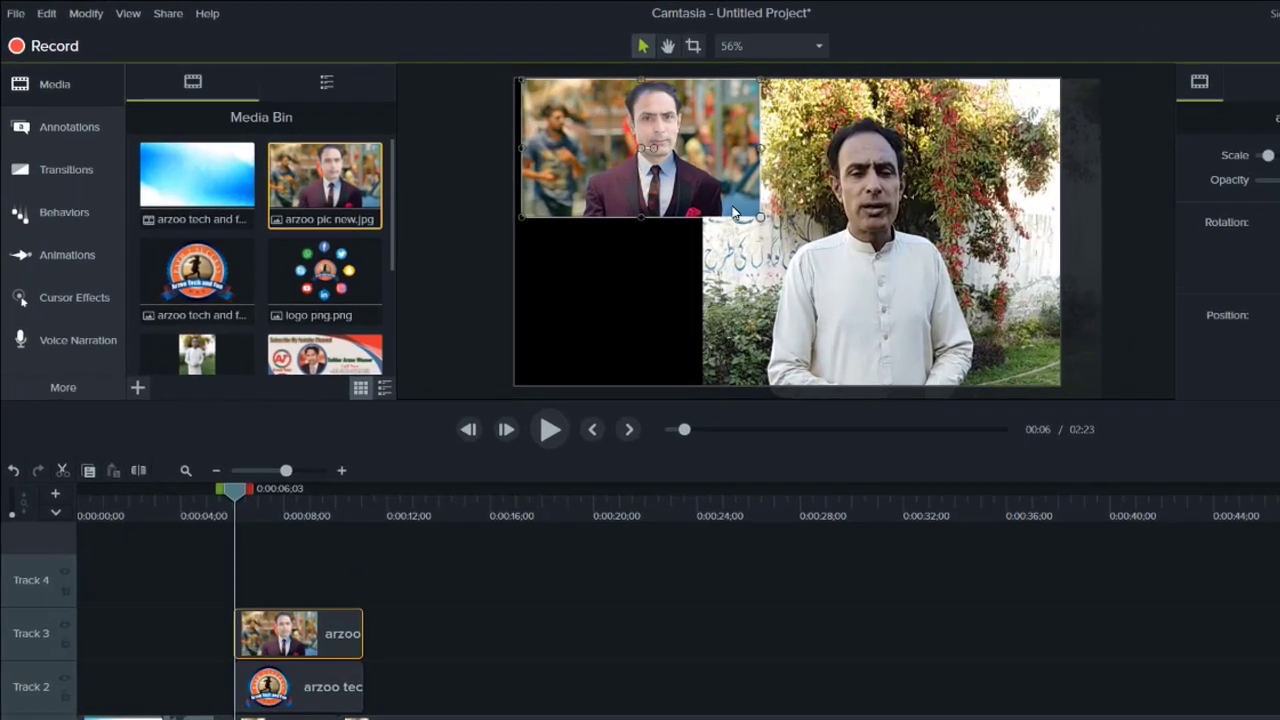
{"action": "left_click_drag", "start_coordinate": [733, 213], "coordinate": [775, 272]}
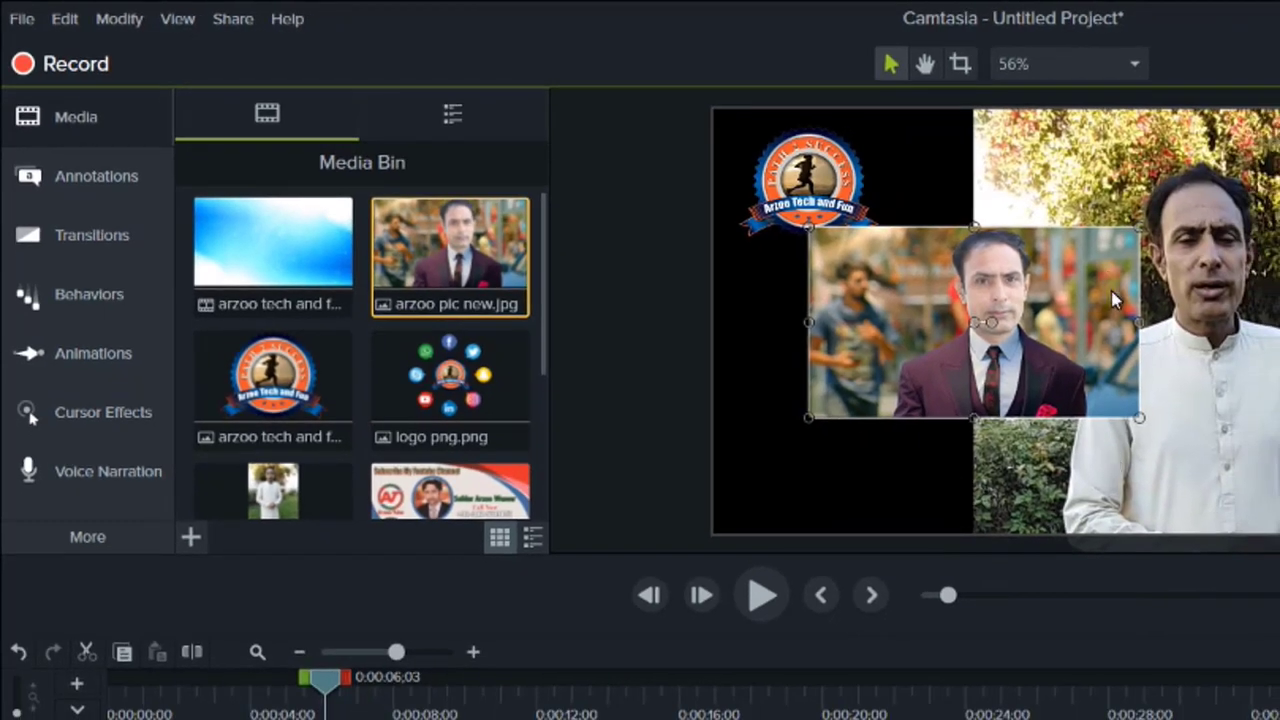
{"action": "left_click", "coordinate": [960, 64]}
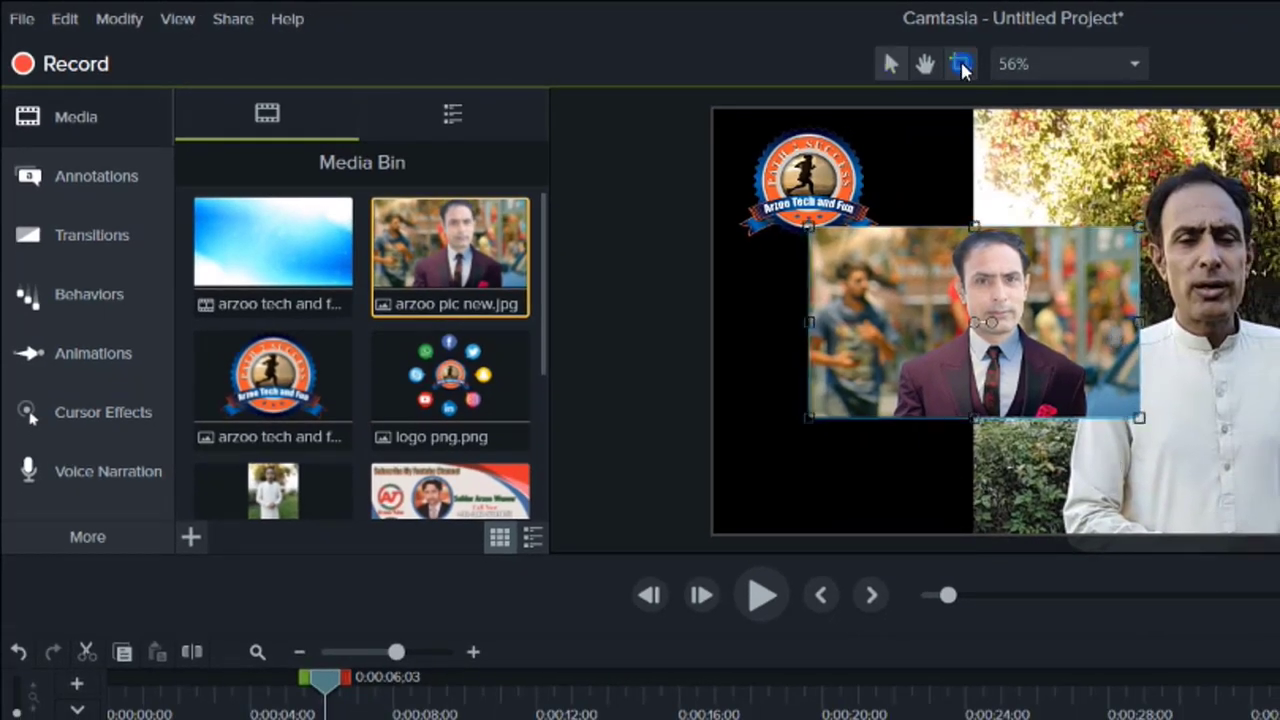
{"action": "left_click_drag", "start_coordinate": [812, 319], "coordinate": [906, 322]}
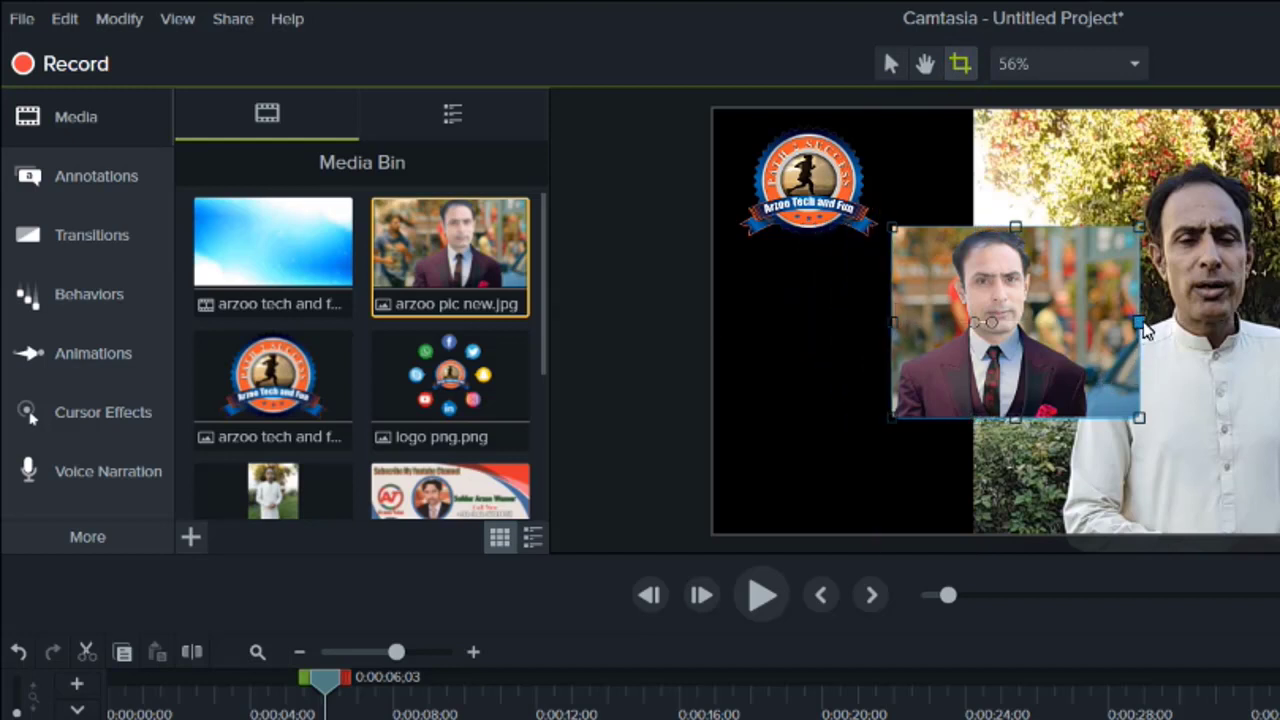
{"action": "left_click_drag", "start_coordinate": [1146, 322], "coordinate": [1093, 324]}
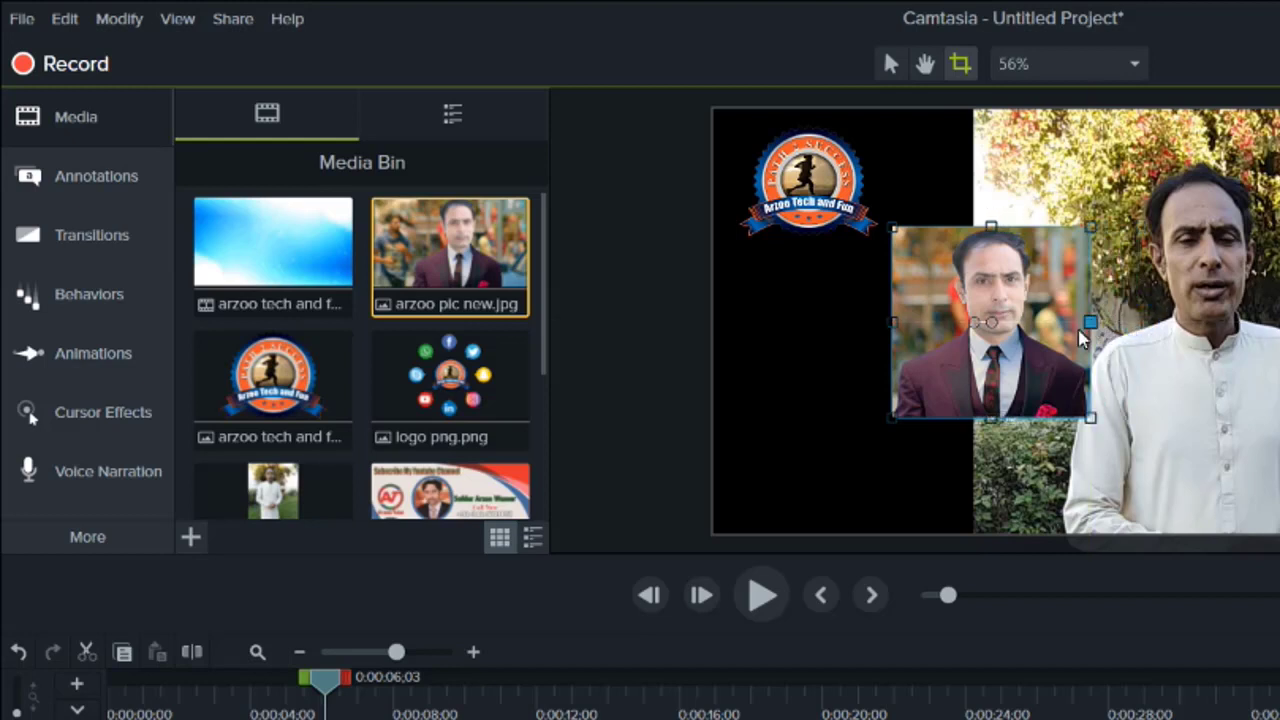
Move the cropped picture to the canvas's lower-left corner and enlarge it to fill the black area's width below the logo.
{"action": "left_click", "coordinate": [893, 64]}
{"action": "left_click_drag", "start_coordinate": [985, 375], "coordinate": [814, 476]}
{"action": "left_click_drag", "start_coordinate": [913, 343], "coordinate": [945, 280]}
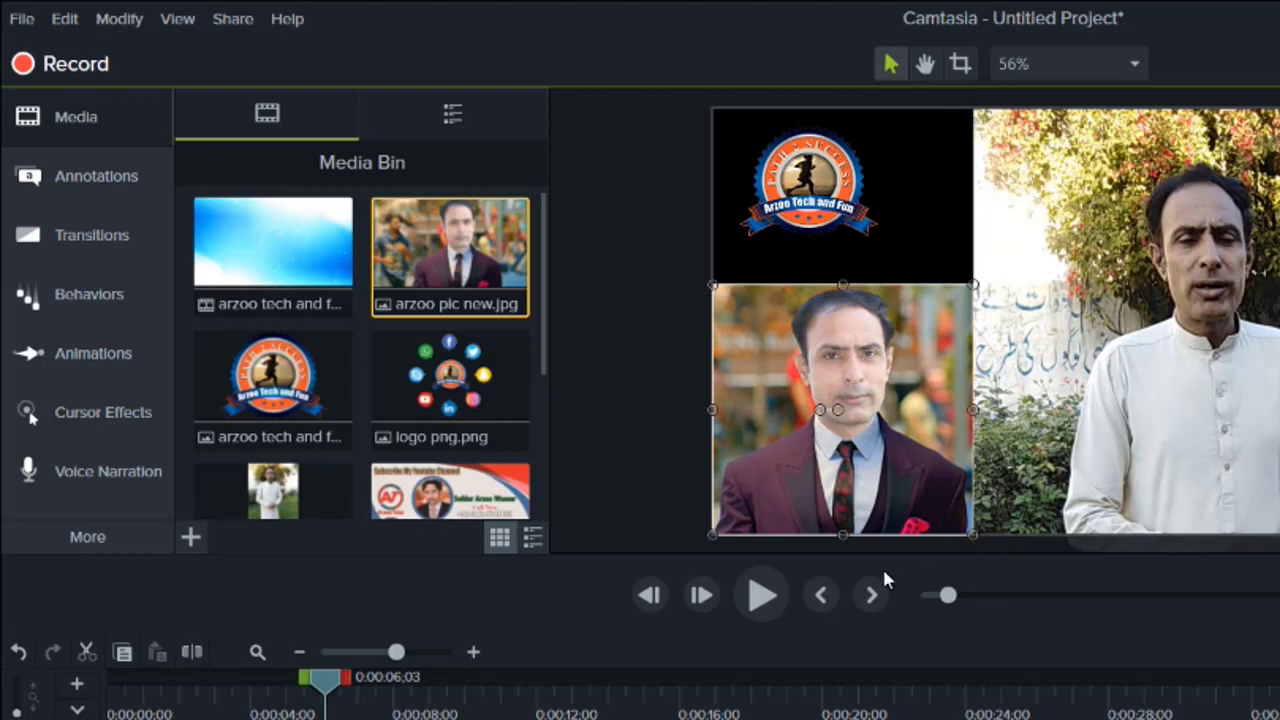
Add video taskbar.jpg to Track 4, aligned with the start of the other overlays, and place the banner along the canvas's bottom edge.
{"action": "scroll", "coordinate": [400, 430], "scroll_direction": "down", "scroll_amount": 4}
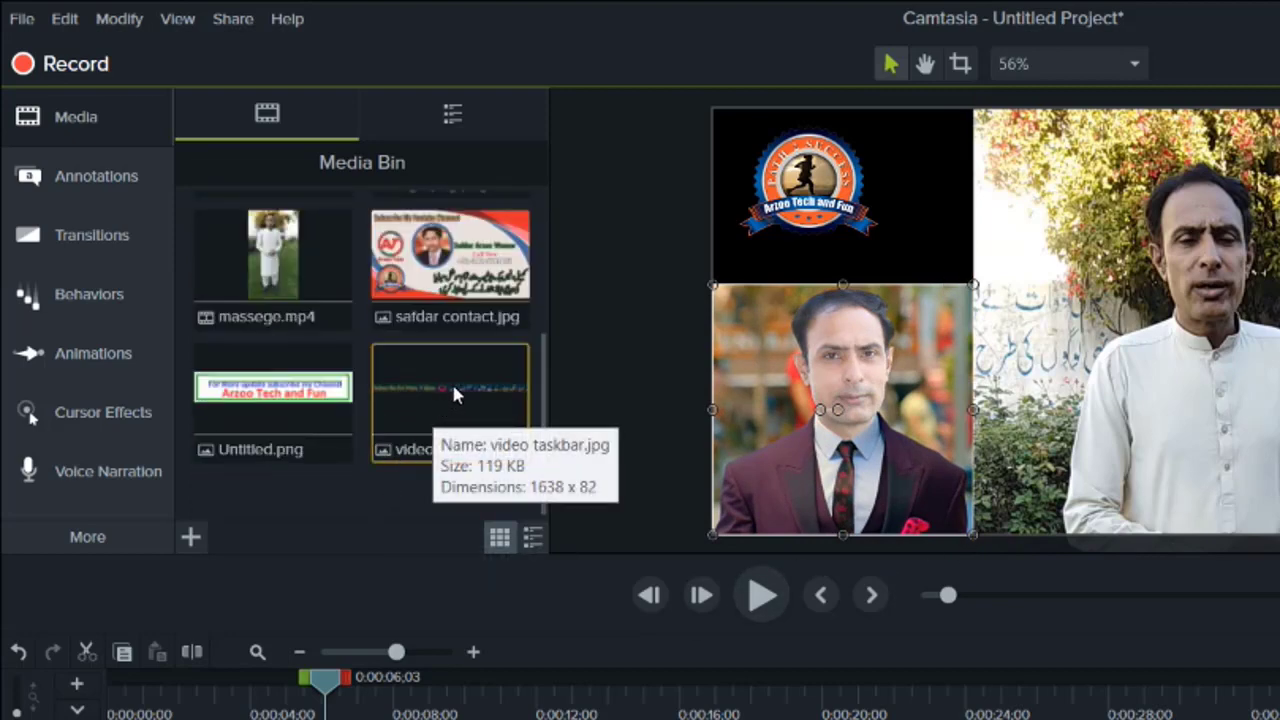
{"action": "left_click", "coordinate": [433, 397]}
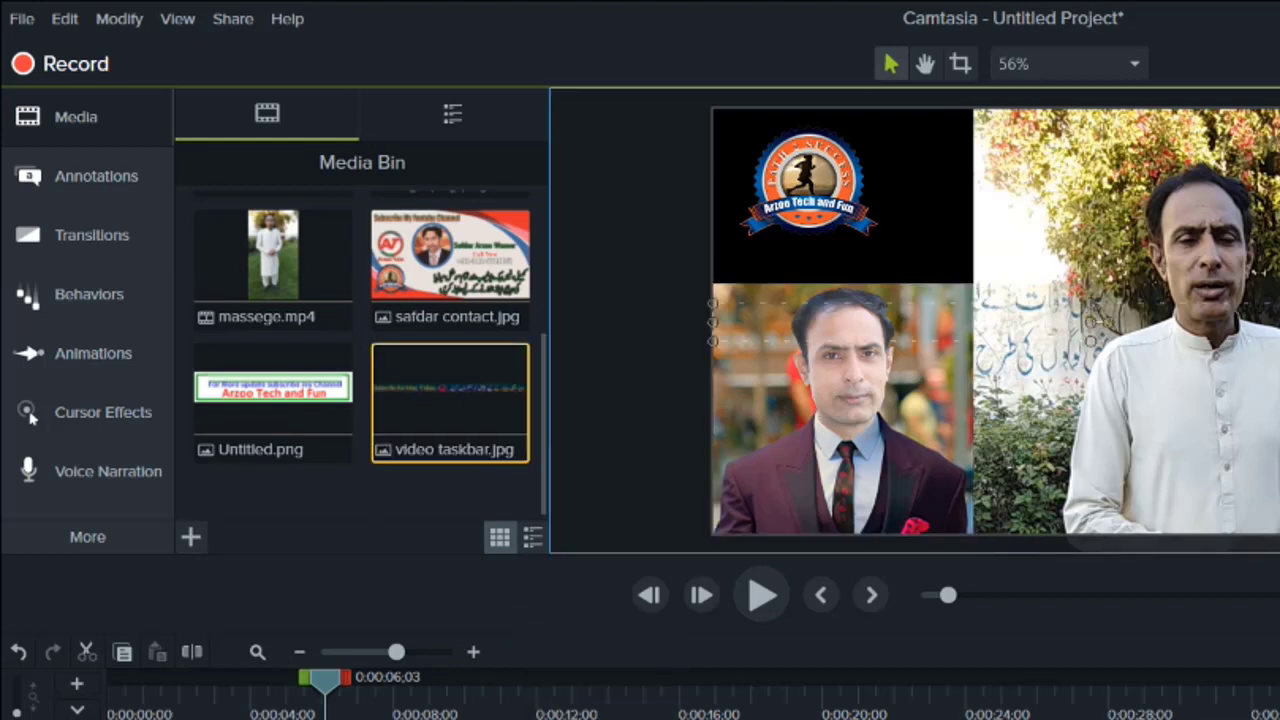
{"action": "left_click_drag", "start_coordinate": [312, 718], "coordinate": [326, 718]}
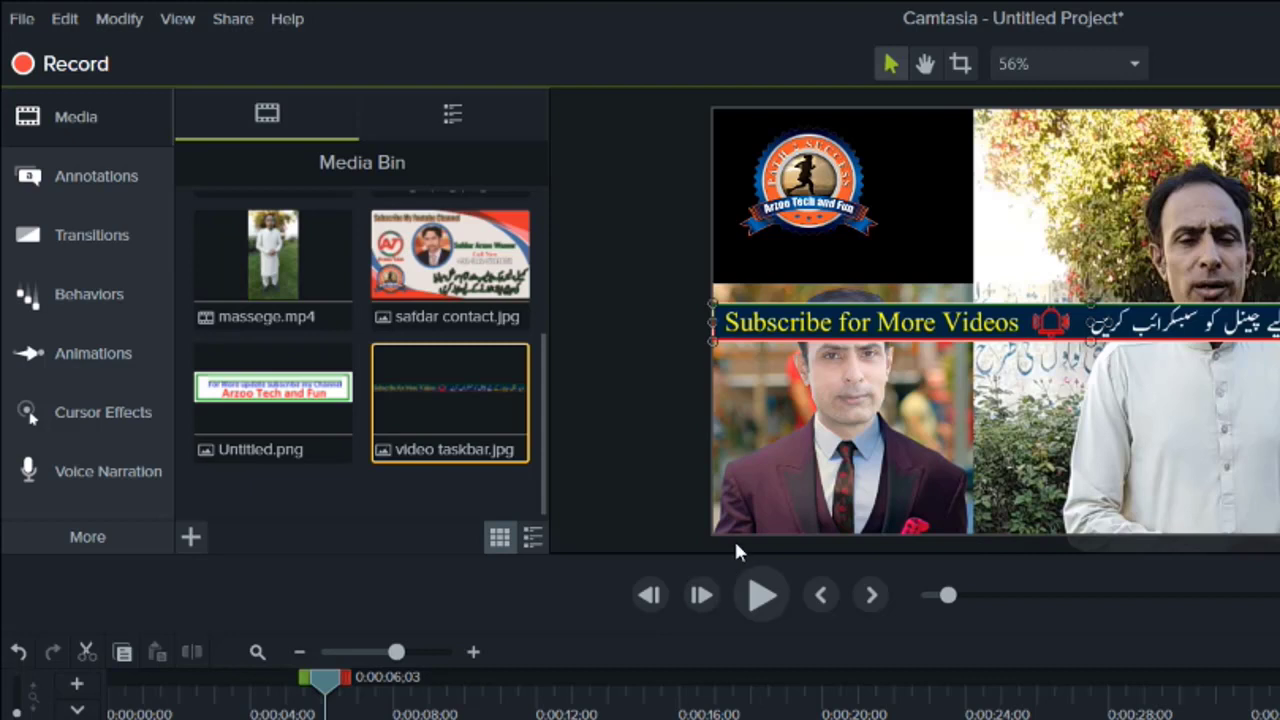
{"action": "left_click_drag", "start_coordinate": [892, 330], "coordinate": [900, 532]}
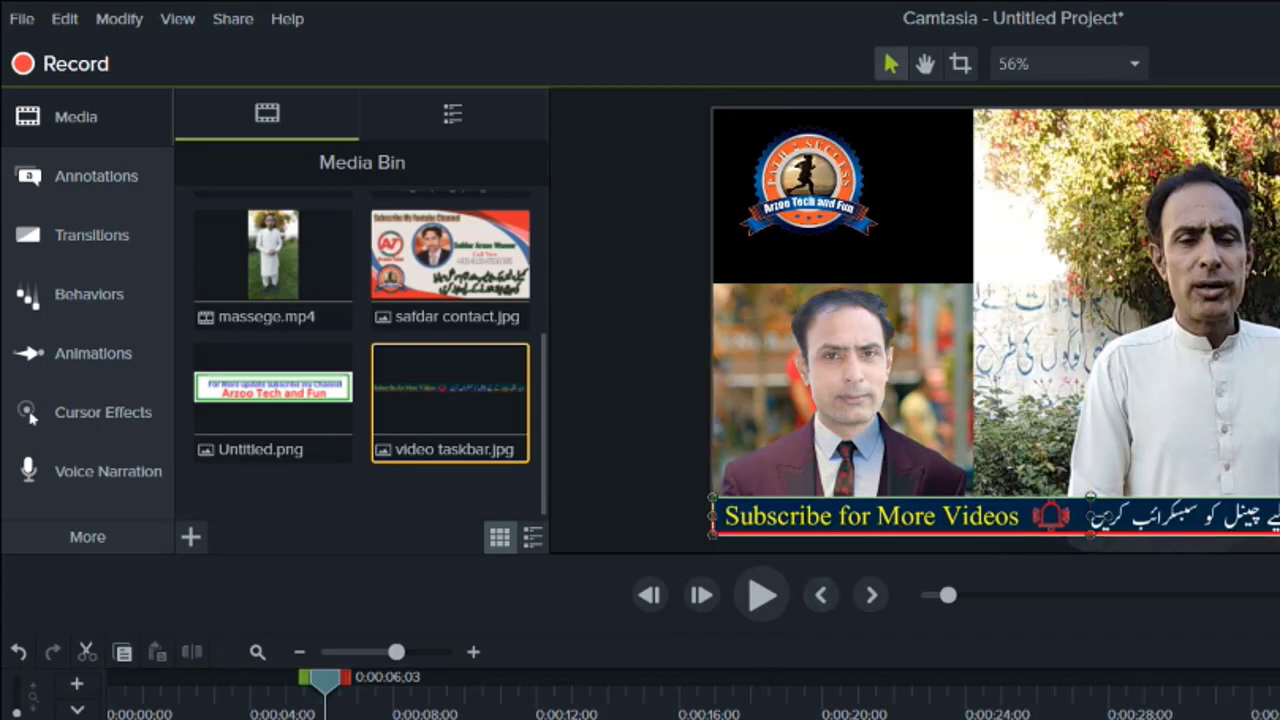
{"action": "key", "text": "Escape"}
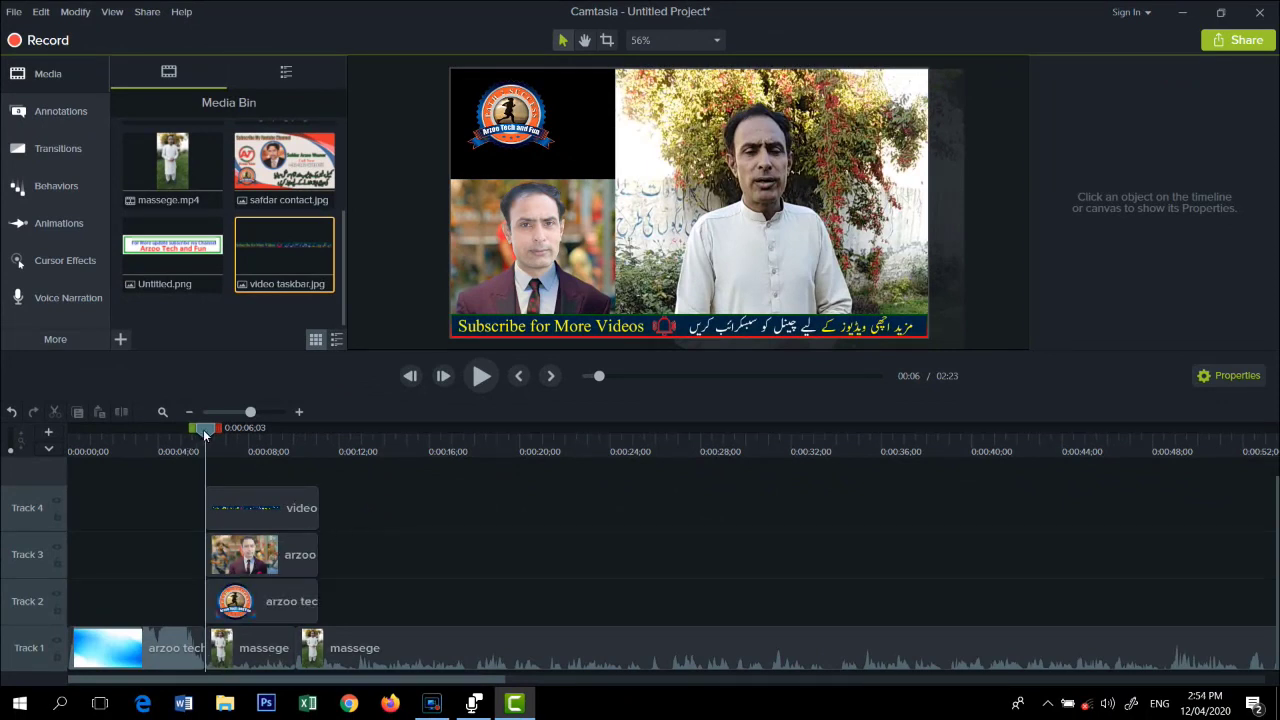
Extend the overlay clips on Tracks 2, 3 and 4 together to about 51 seconds and return the playhead to the project start.
{"action": "mouse_move", "coordinate": [204, 434]}
{"action": "left_mouse_down"}
{"action": "mouse_move", "coordinate": [325, 441]}
{"action": "mouse_move", "coordinate": [216, 452]}
{"action": "left_mouse_up"}
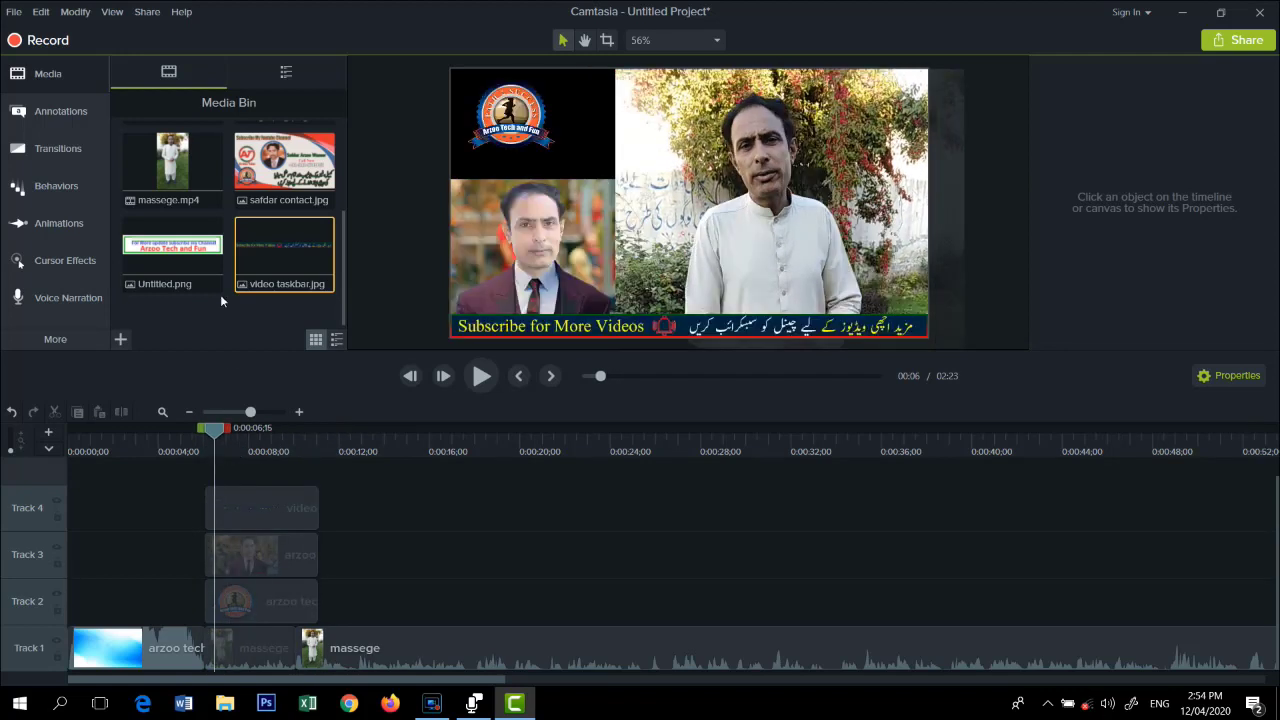
{"action": "left_click_drag", "start_coordinate": [397, 504], "coordinate": [1231, 562]}
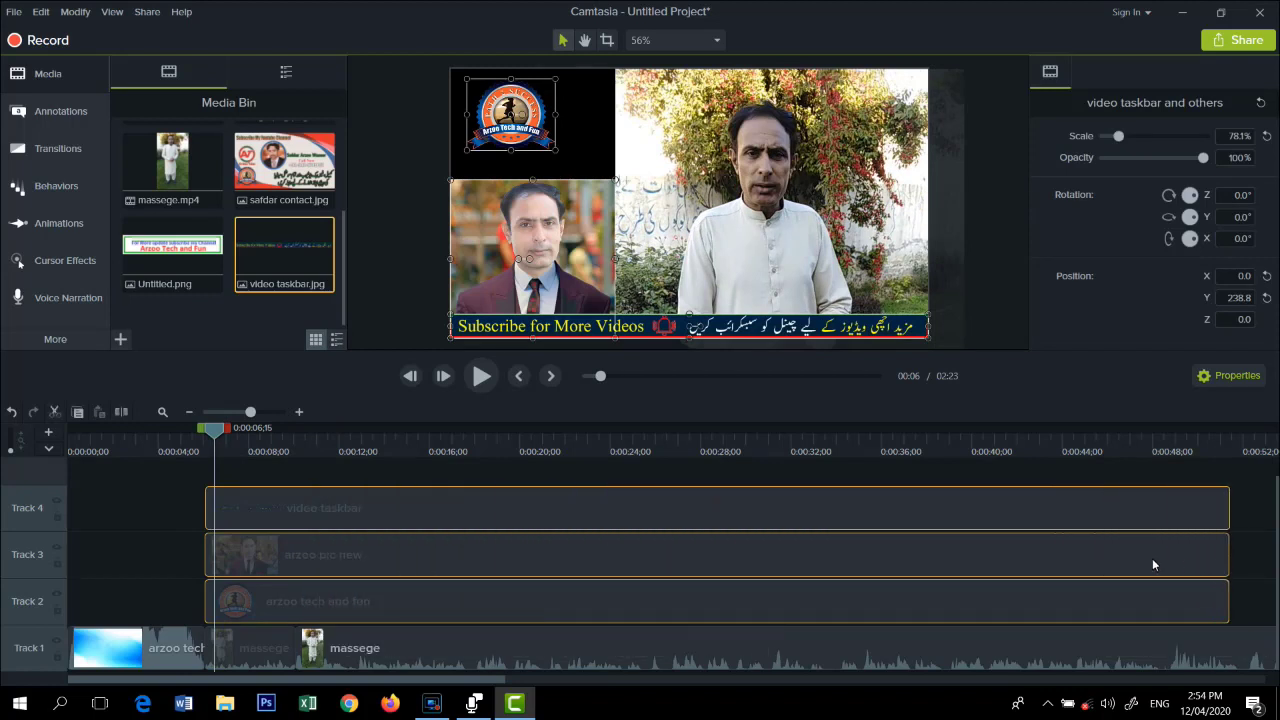
{"action": "left_click", "coordinate": [560, 593]}
{"action": "left_click_drag", "start_coordinate": [216, 429], "coordinate": [70, 441]}
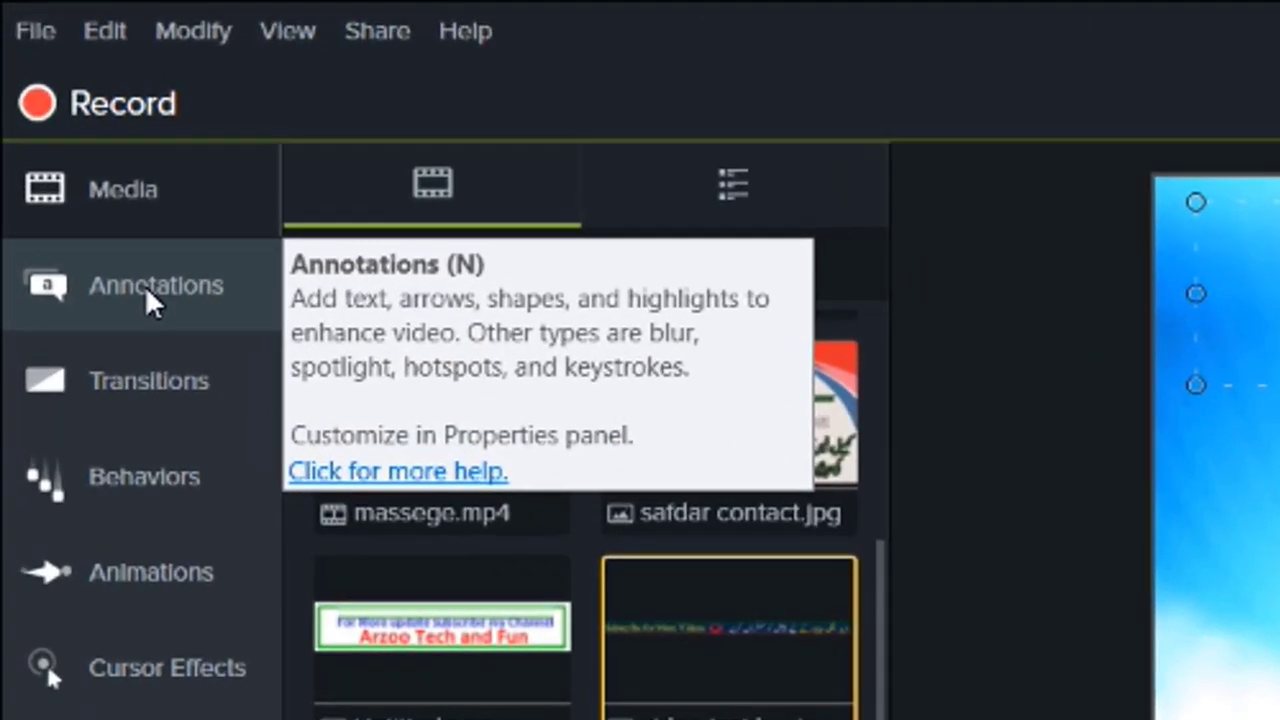
Examine the annotation categories: callouts, arrows and lines, shapes, blur and highlight, sketch motion, and keystroke callouts.
{"action": "left_click", "coordinate": [126, 250]}
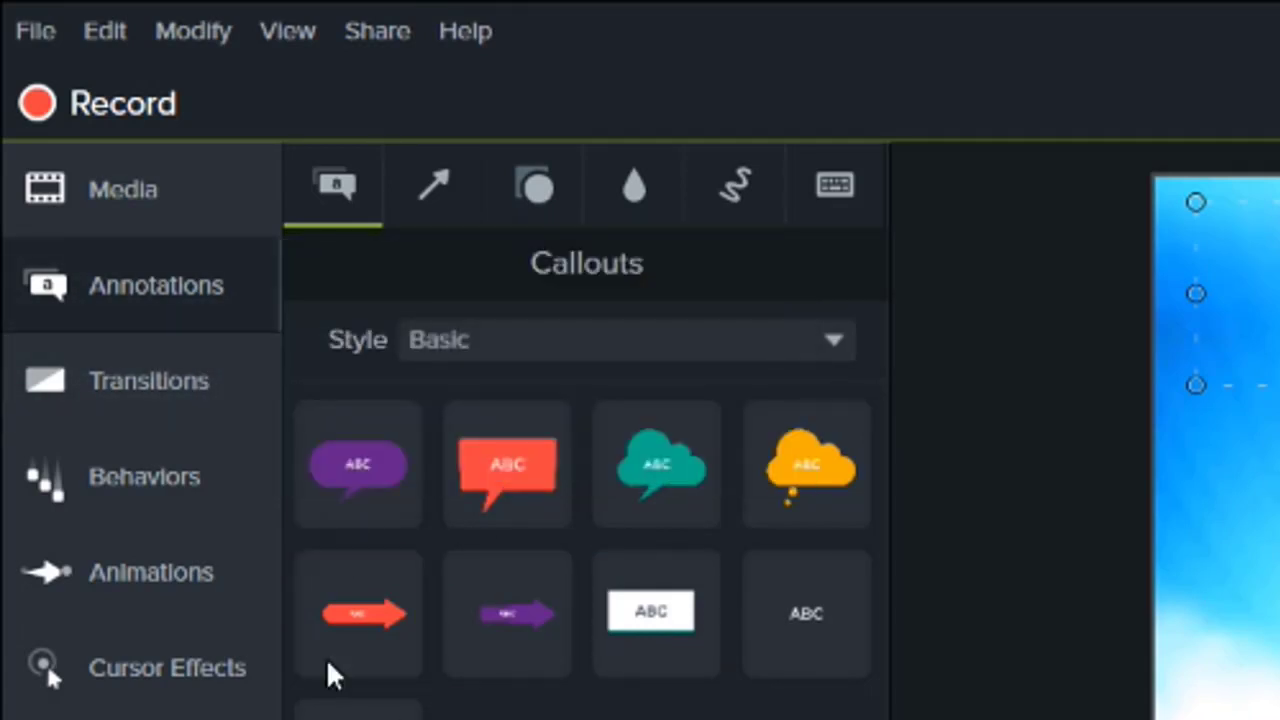
{"action": "left_click", "coordinate": [155, 307]}
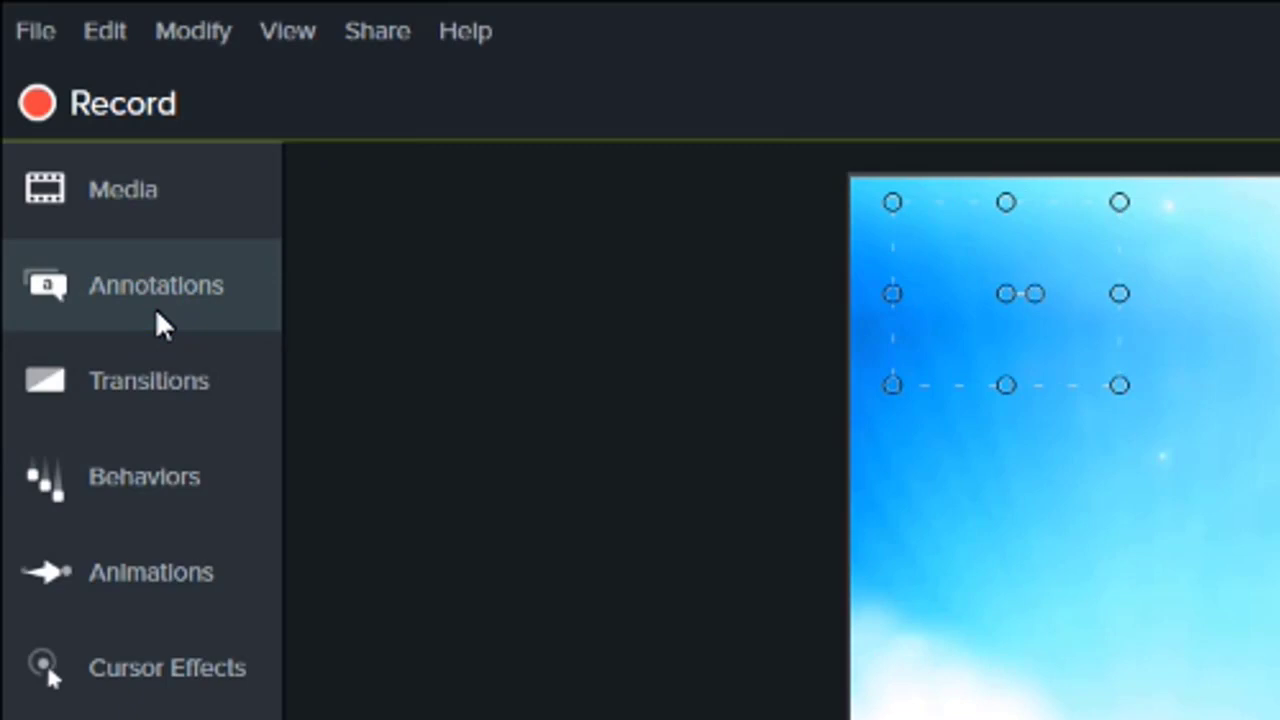
{"action": "left_click", "coordinate": [155, 307]}
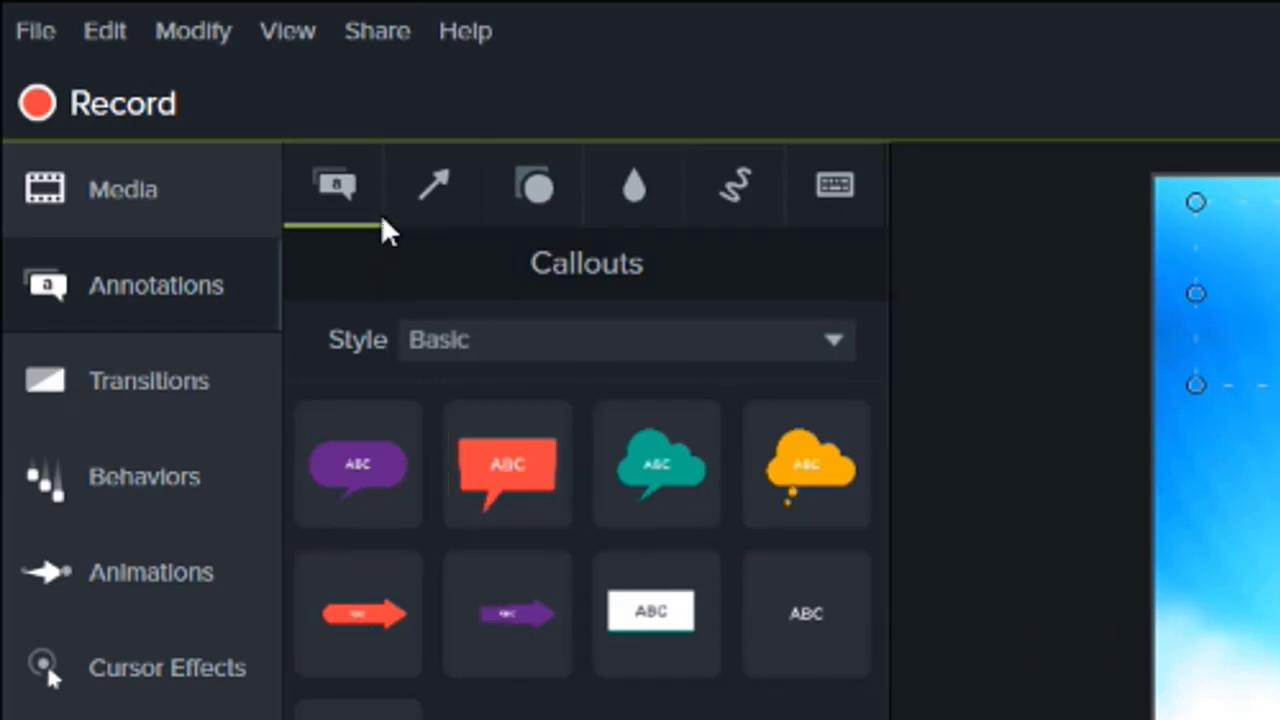
{"action": "left_click", "coordinate": [444, 208]}
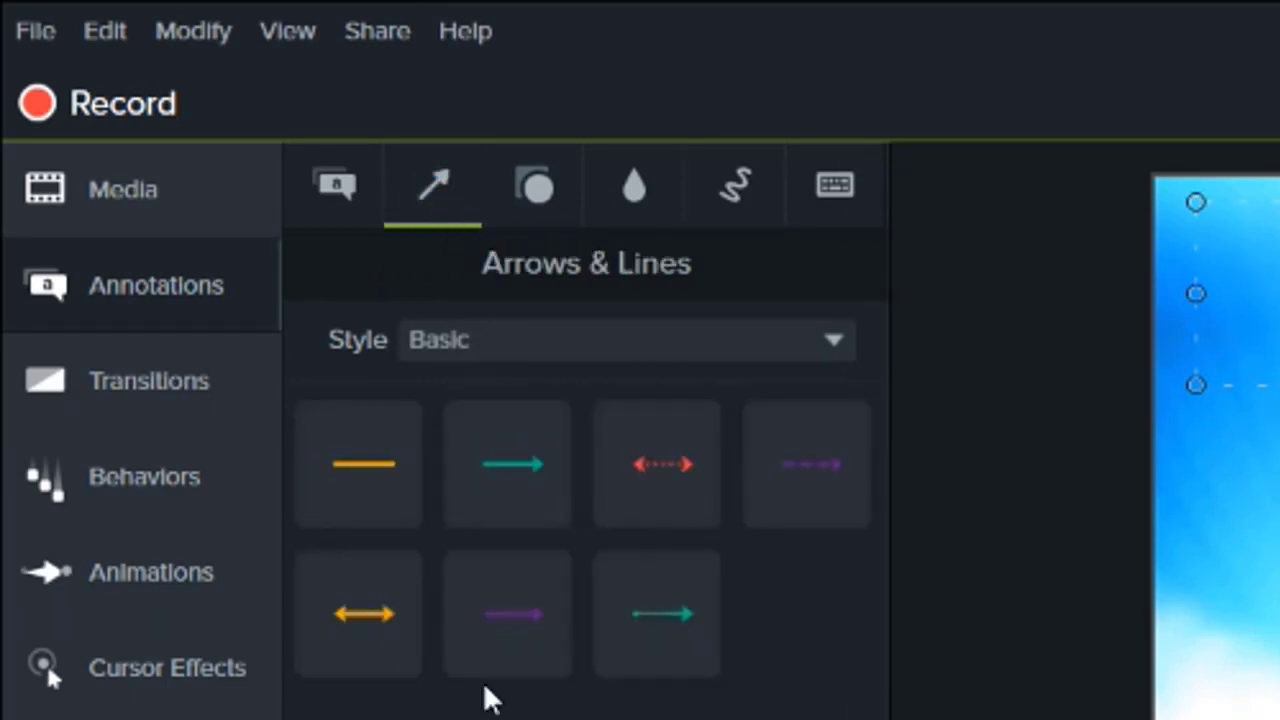
{"action": "left_click", "coordinate": [540, 168]}
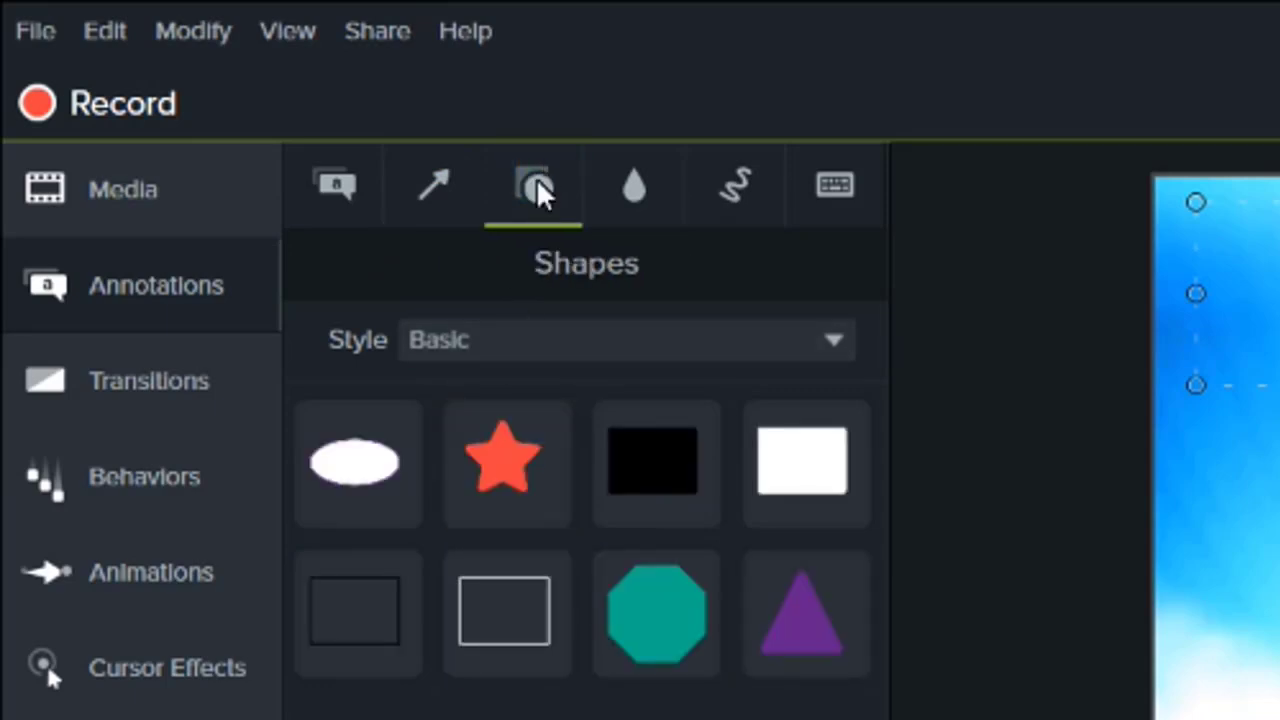
{"action": "left_click", "coordinate": [640, 195]}
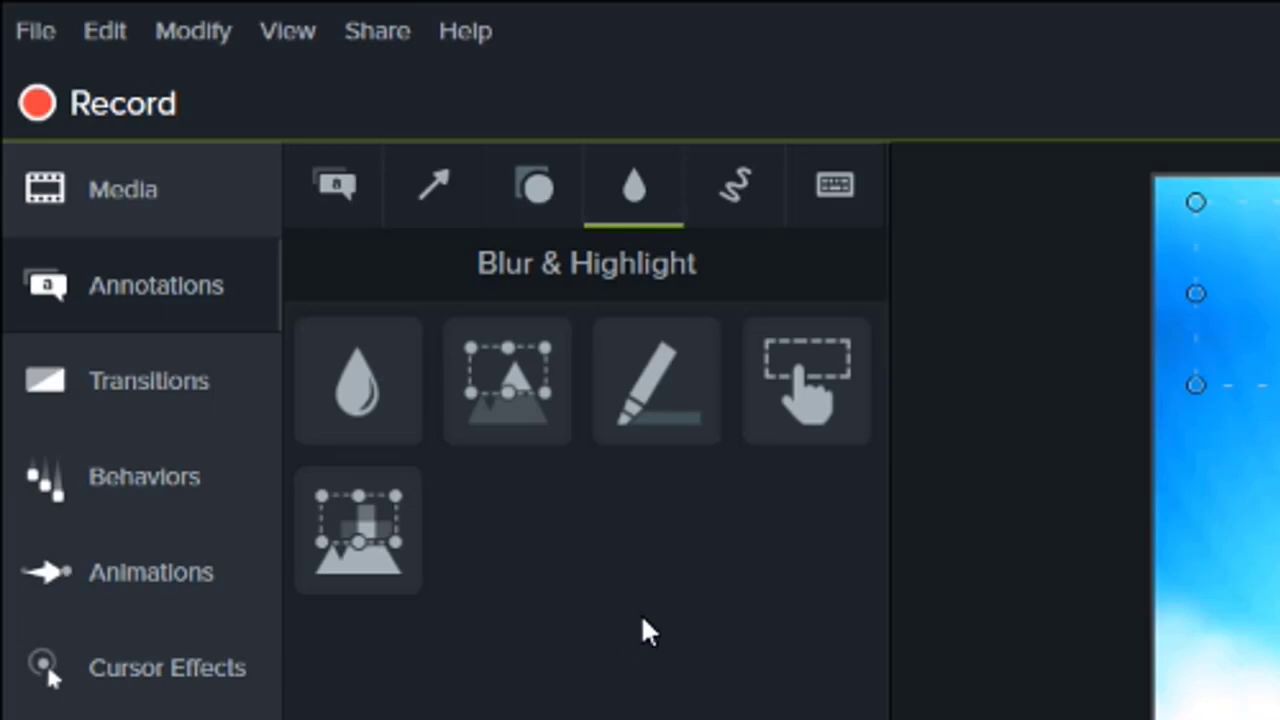
{"action": "left_click", "coordinate": [735, 185]}
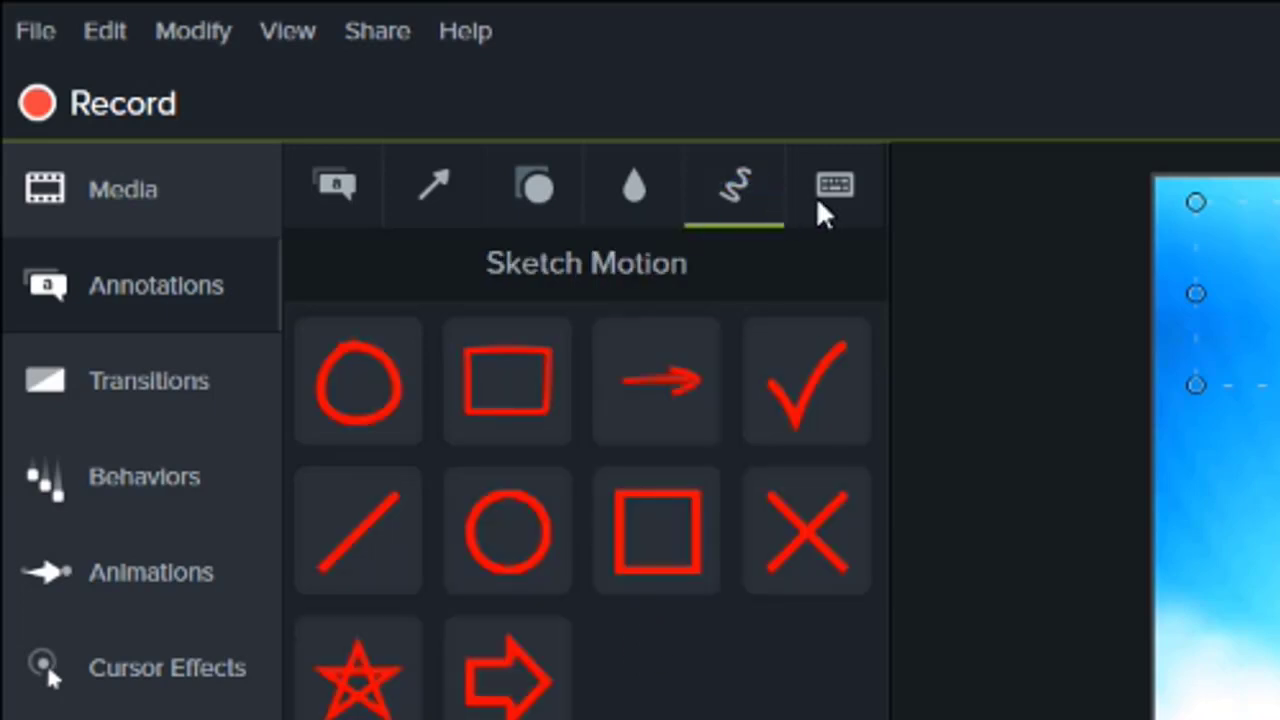
{"action": "left_click", "coordinate": [818, 196]}
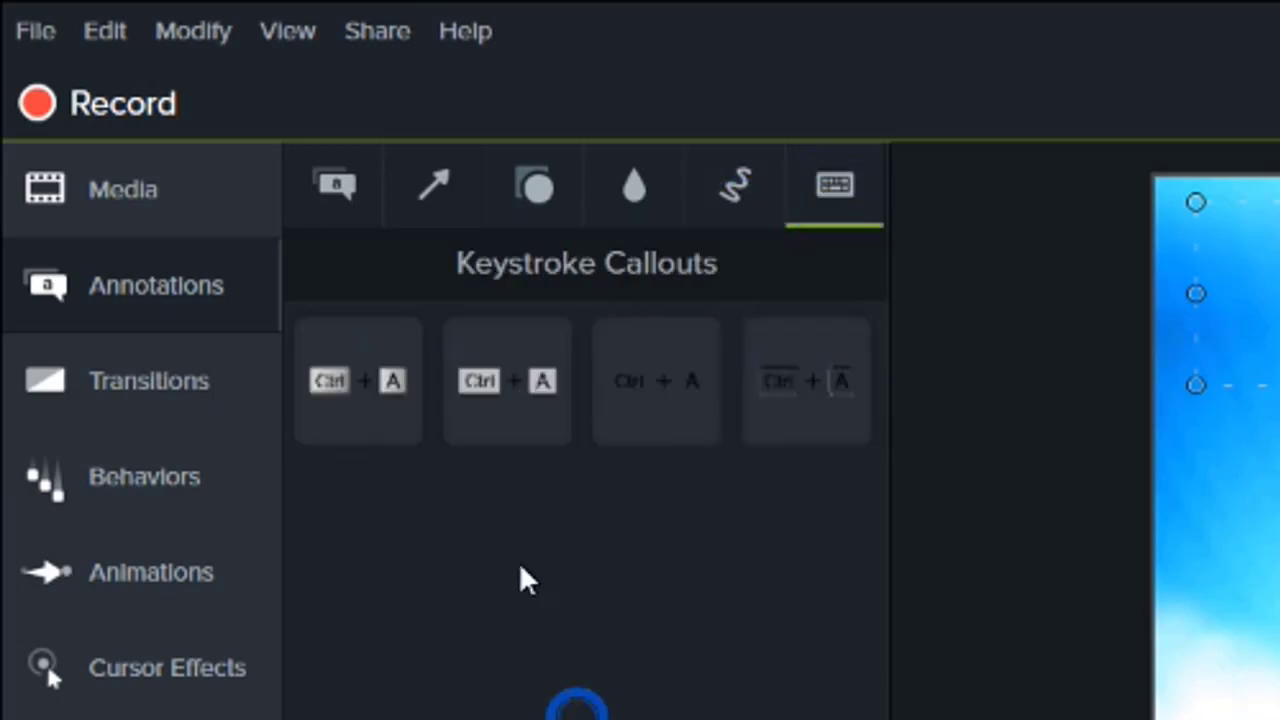